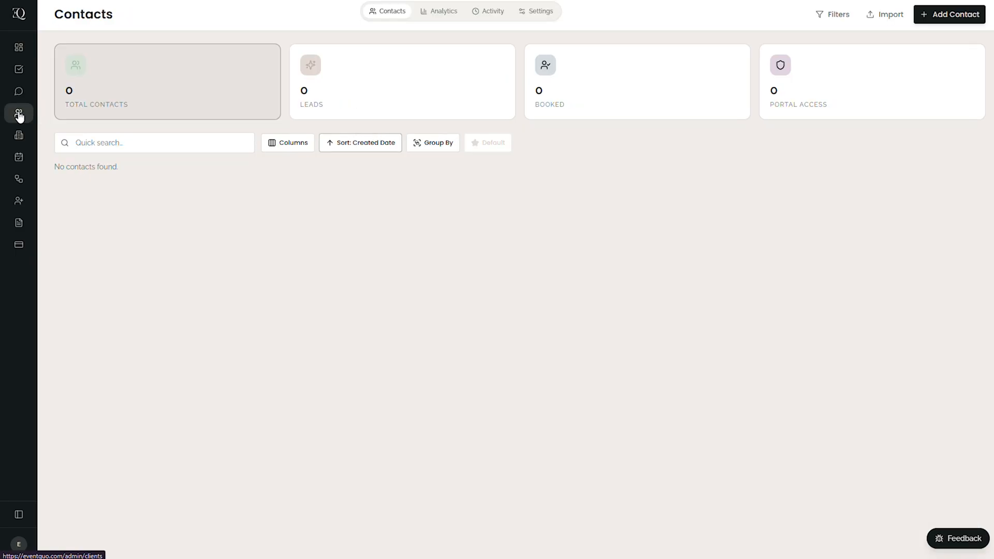
- Add a new contact of type Lead with the contact's first name, last name and e-mail address
click(946, 13)
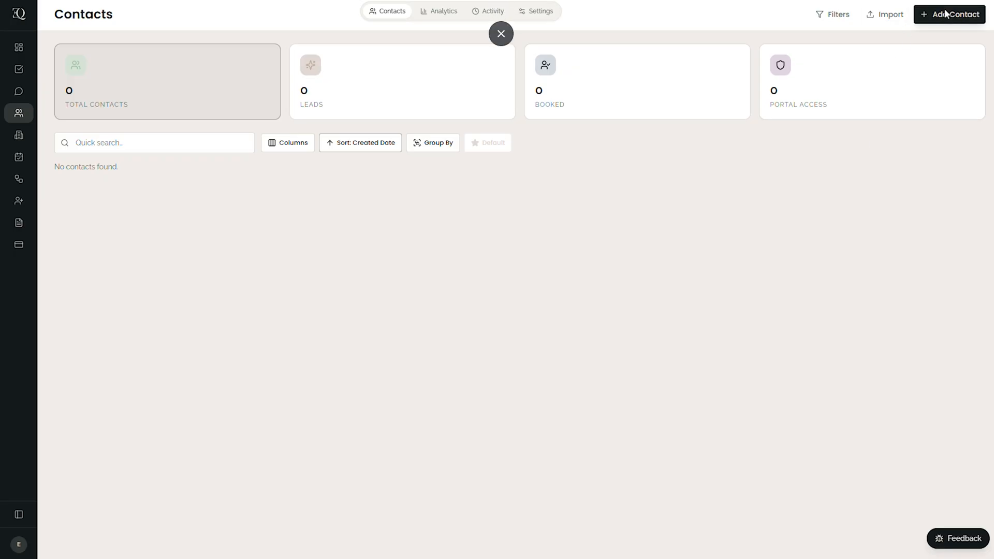
click(693, 58)
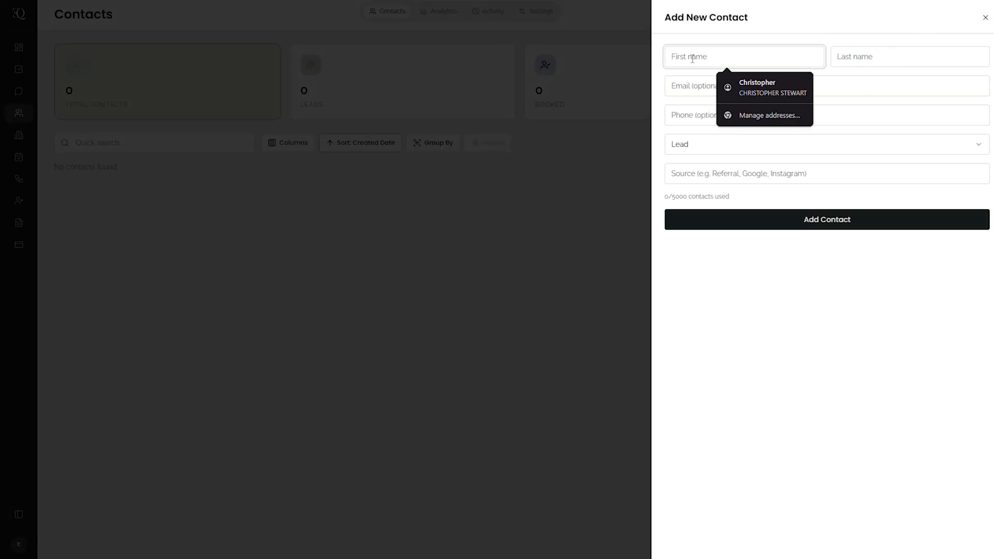
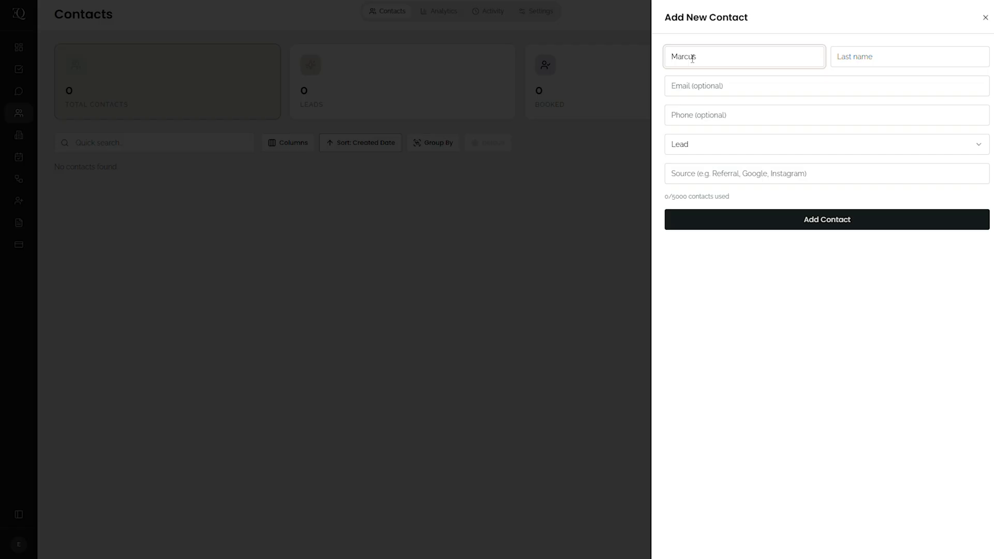
key(Tab)
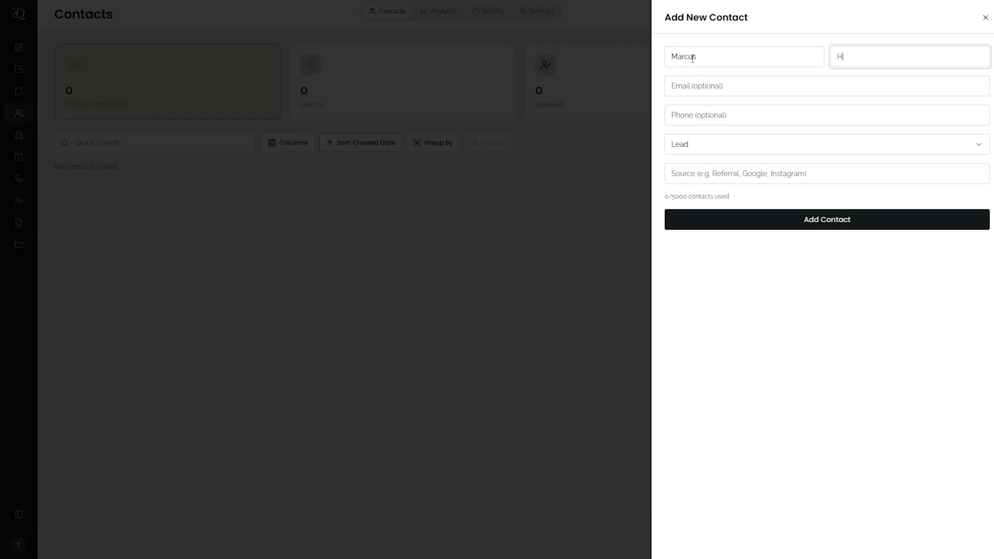
key(Tab)
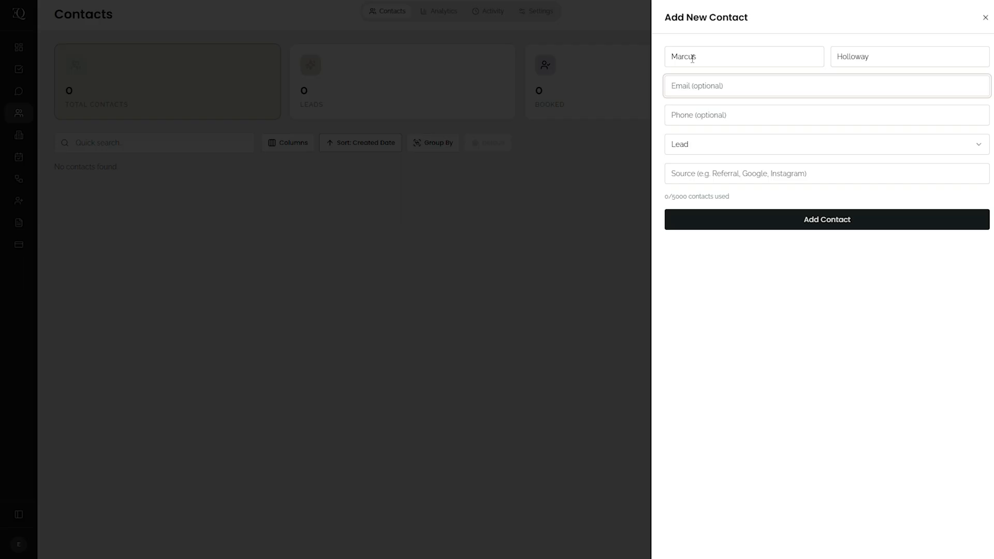
key(ctrl+v)
click(764, 218)
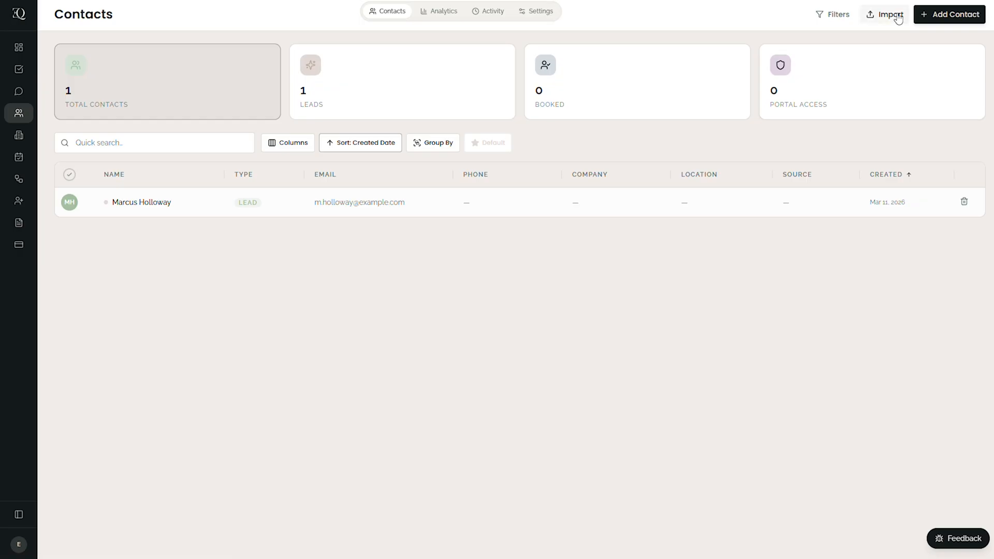
- Load the contacts CSV file for import and map Company Name to Company and Source to Lead Source
click(897, 16)
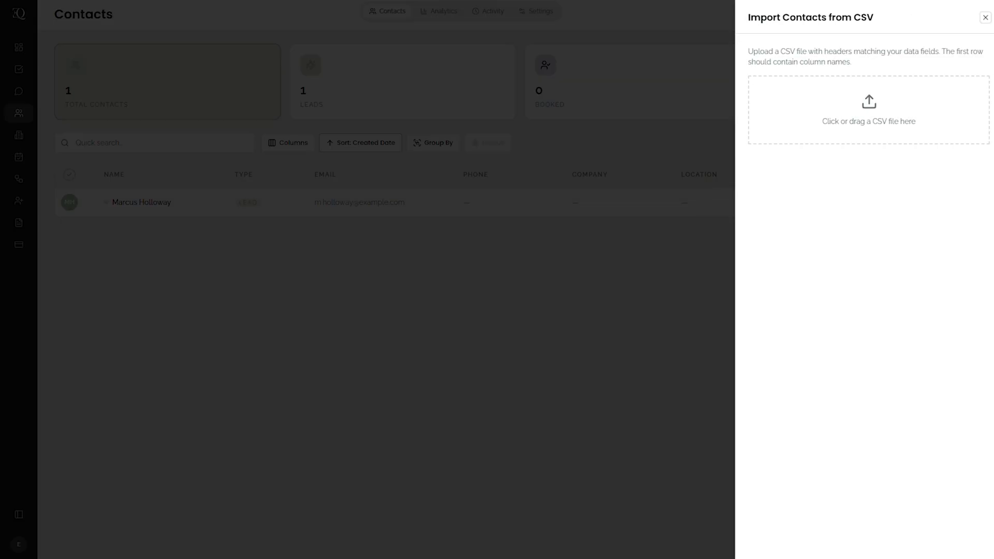
drag(993, 106, 868, 111)
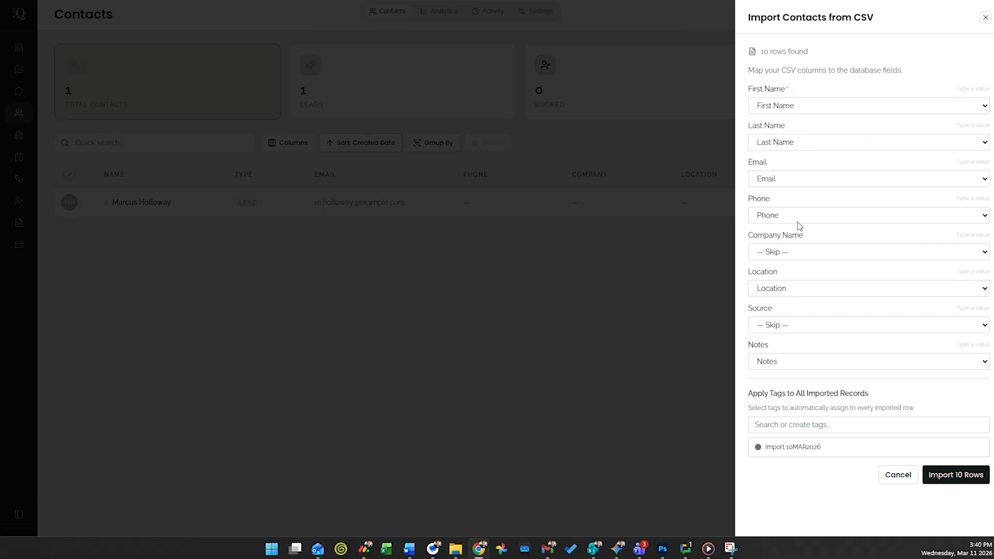
click(798, 256)
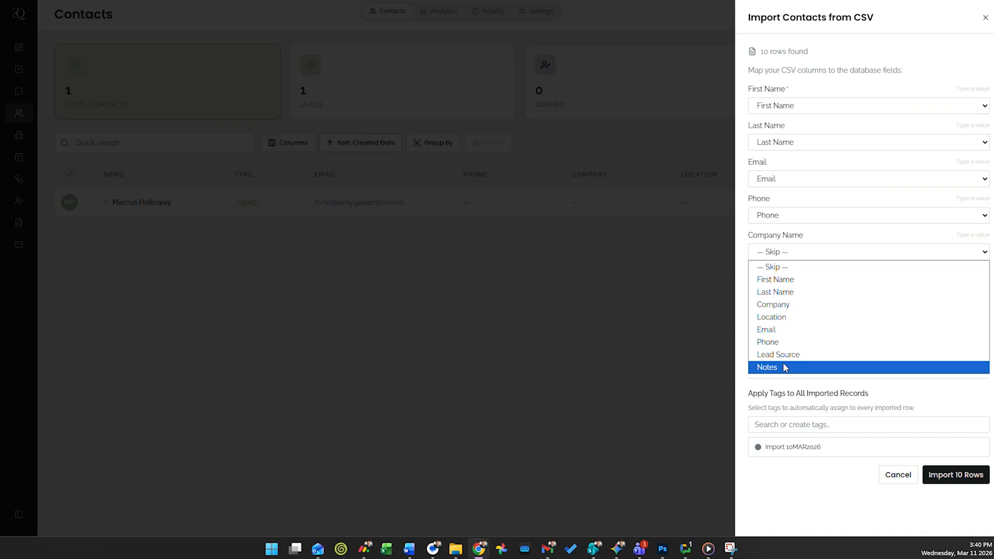
click(784, 305)
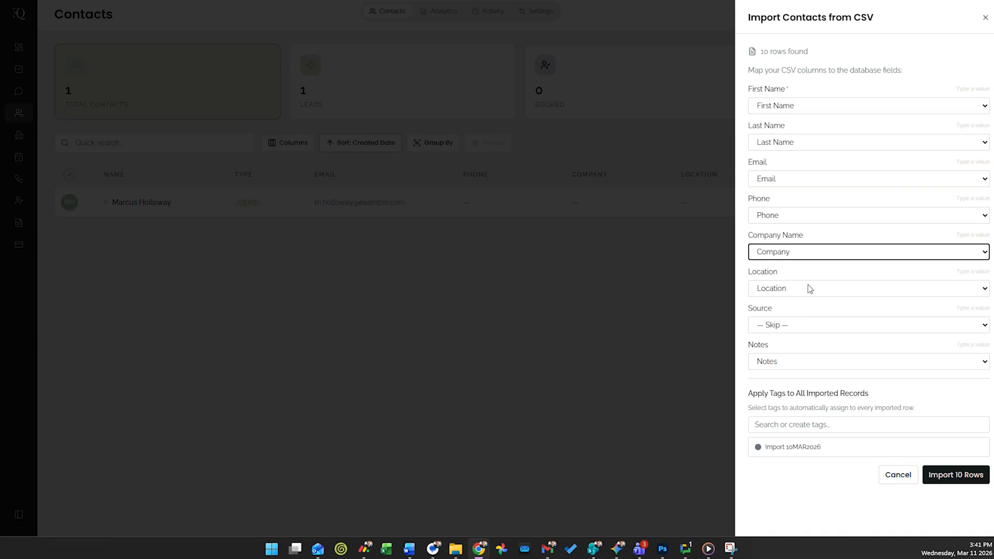
click(798, 325)
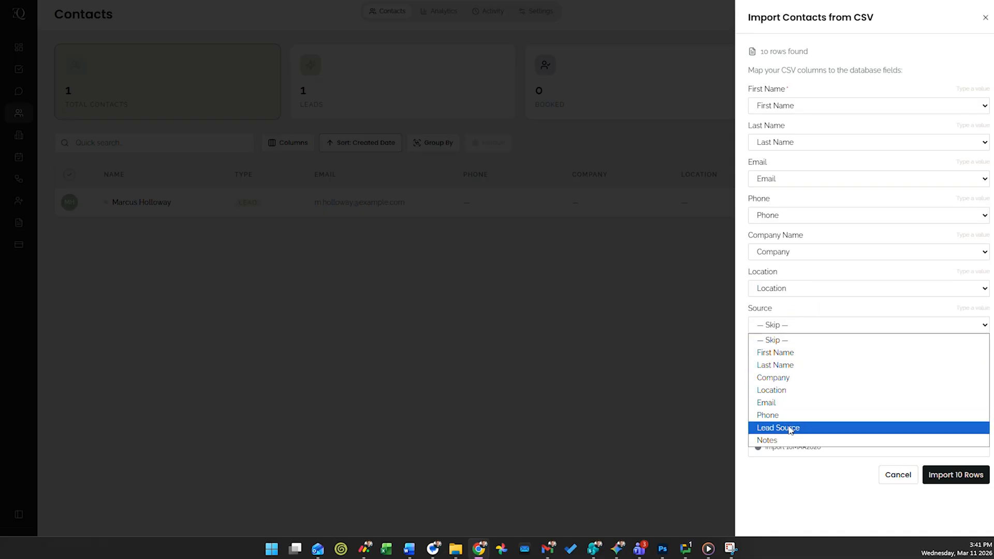
click(792, 427)
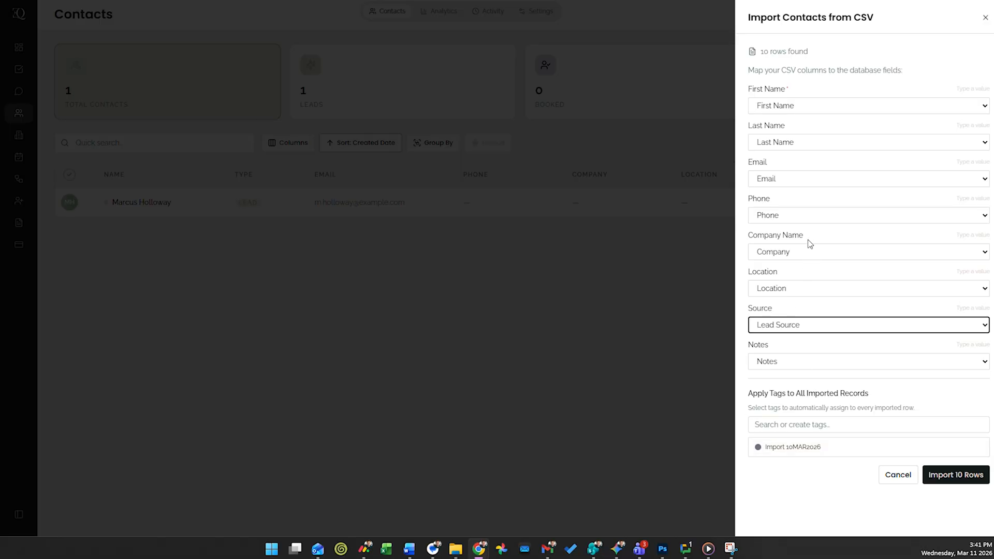
- Try fixed import values for Location and Source, entering Trade Show as the source, and return both fields to column mapping
click(976, 273)
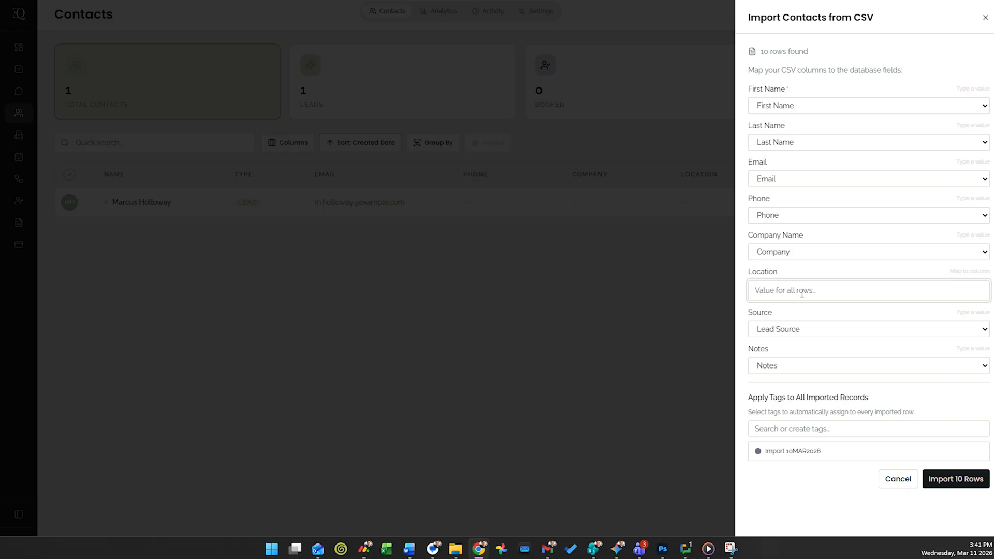
click(968, 272)
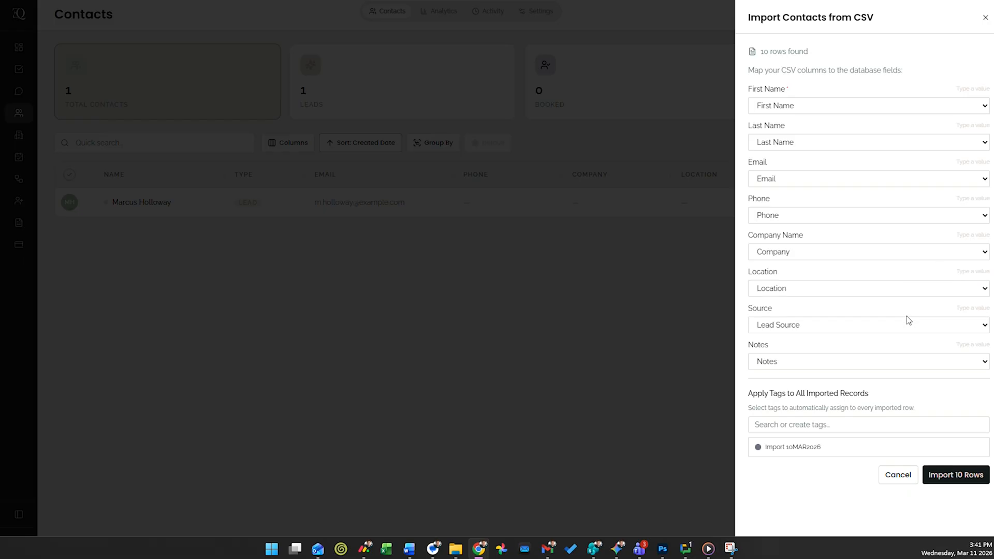
click(975, 309)
text(T)
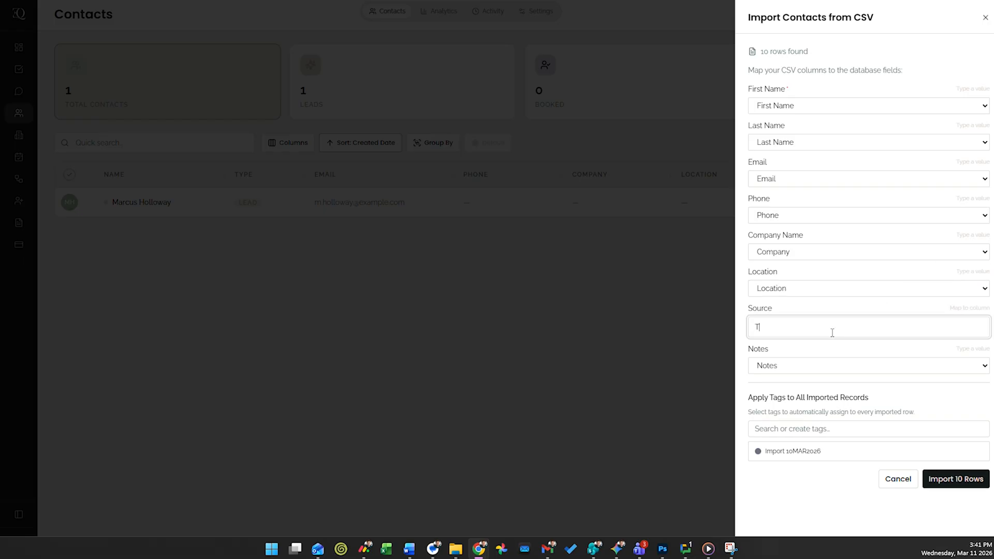
text(rade Show)
click(971, 309)
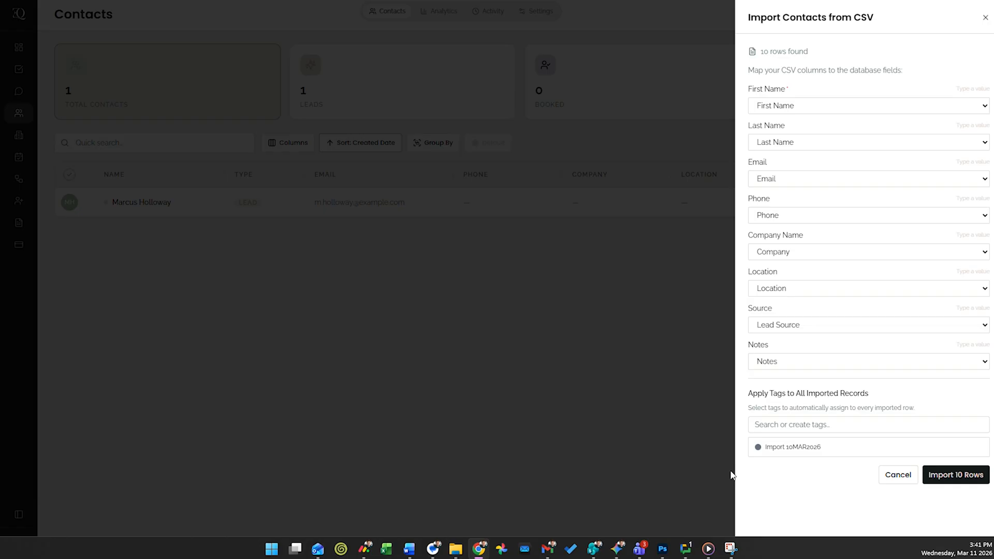
- Apply the existing tag Import 10MAR2026 and a newly created tag Trade Show to all imported records
click(797, 447)
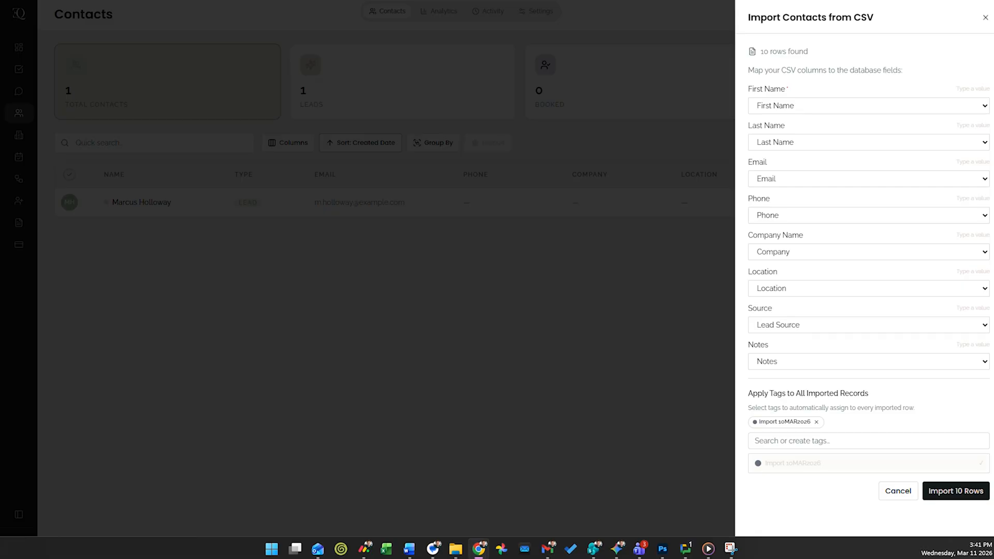
click(816, 444)
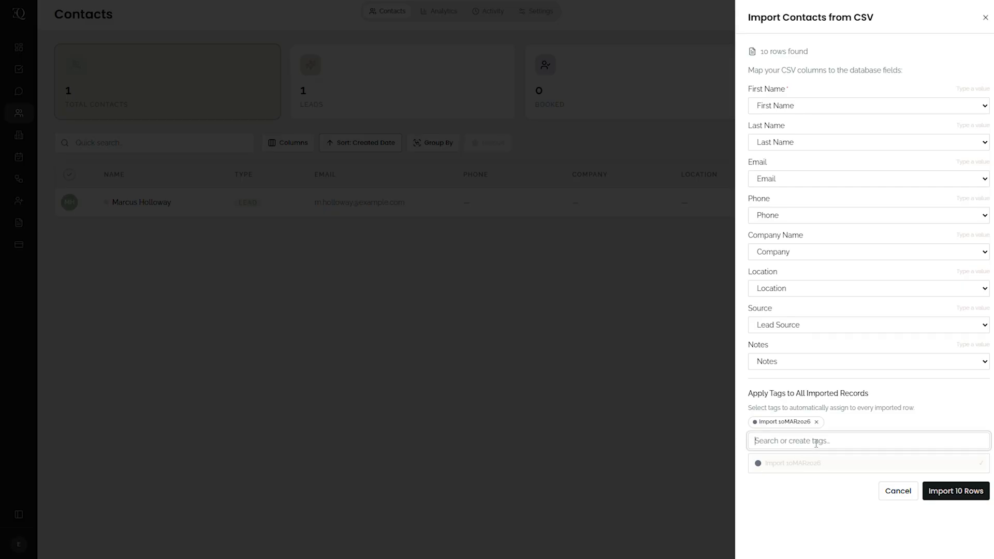
text(Tra)
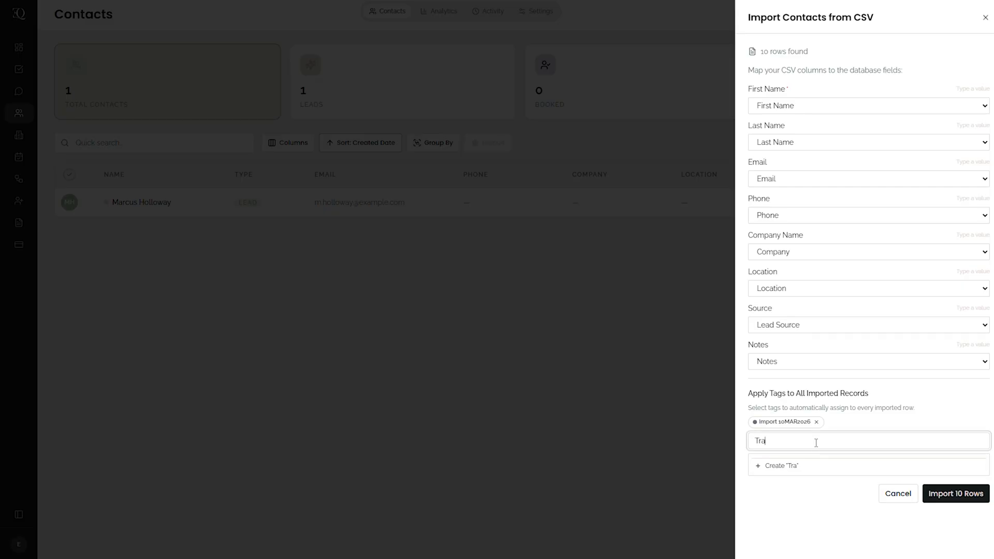
text(de Show)
click(797, 471)
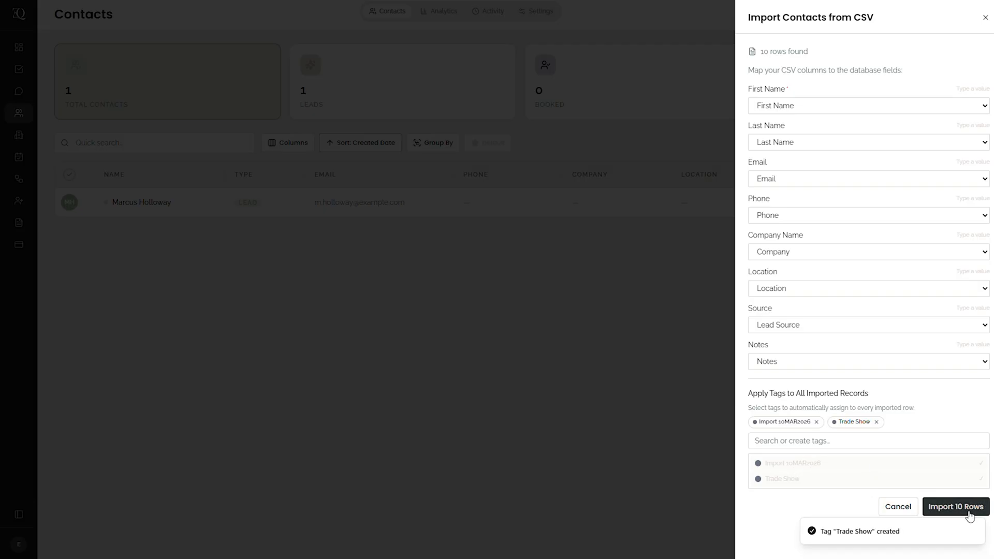
- Import the 10 CSV rows, updating duplicates by overwriting existing records with the CSV data
click(969, 513)
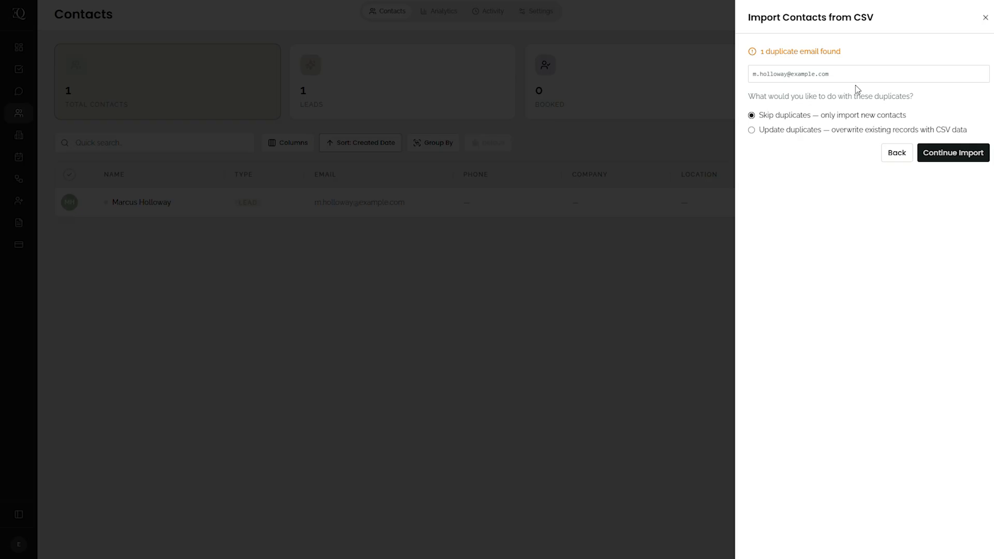
click(801, 135)
click(944, 156)
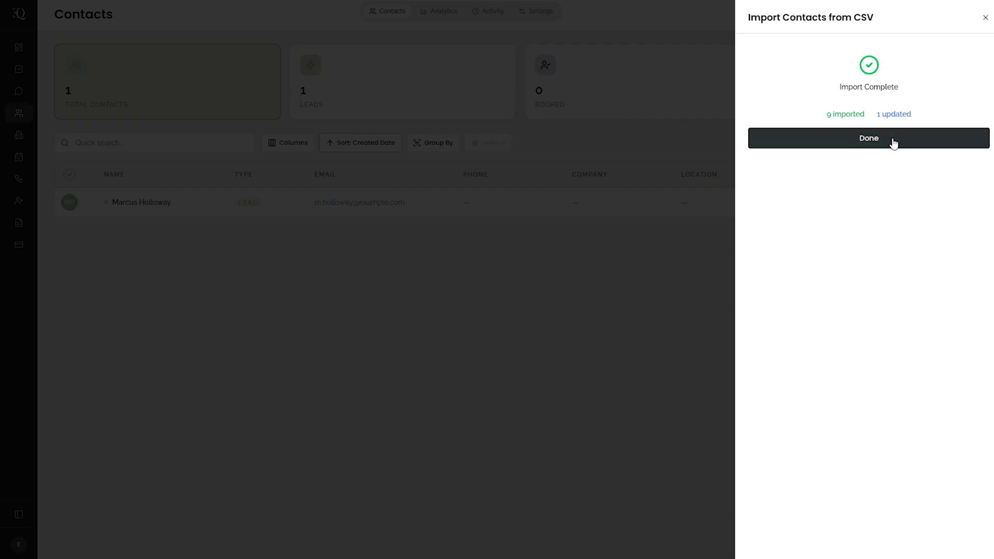
click(893, 144)
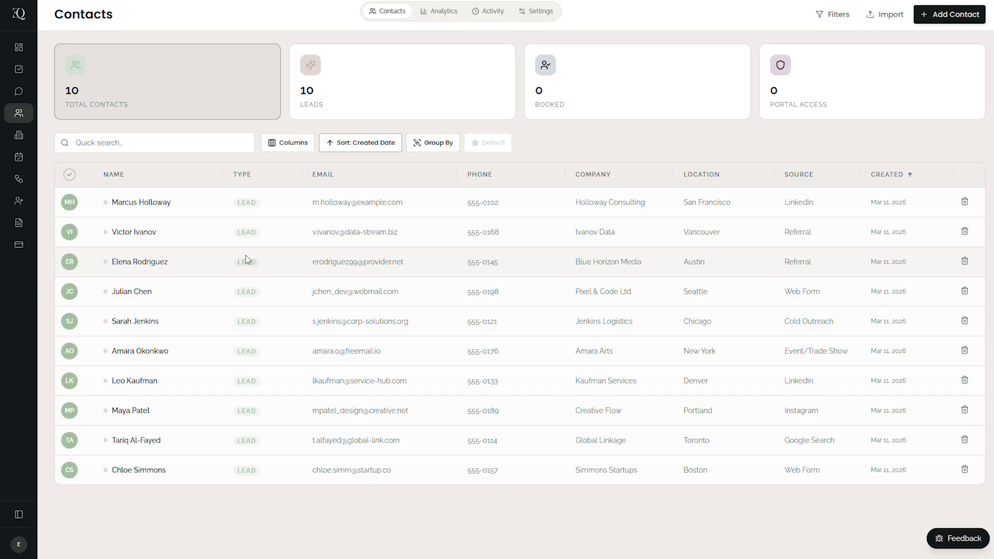
- Review the record of the first contact in the list, return to Contacts and mark all contacts as read
click(136, 203)
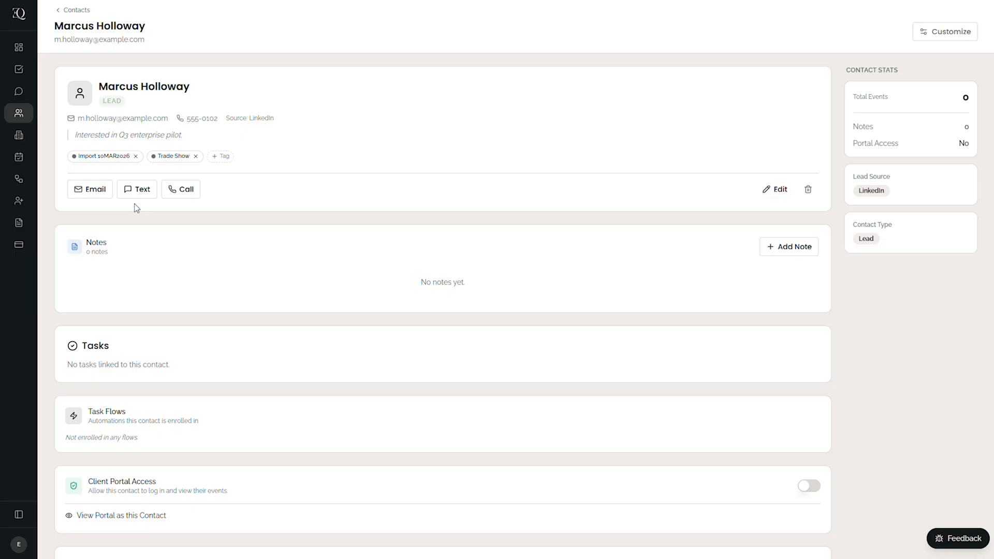
click(72, 10)
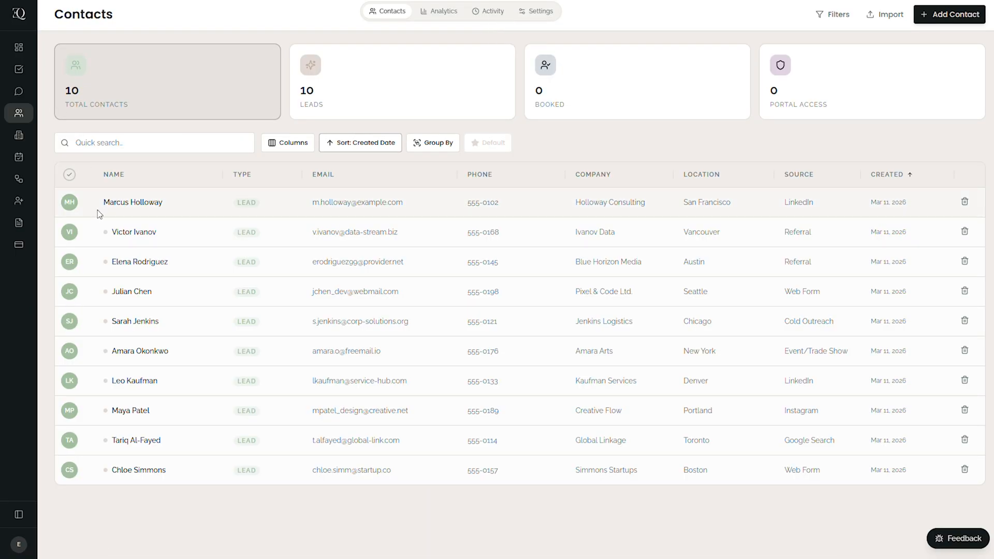
click(70, 174)
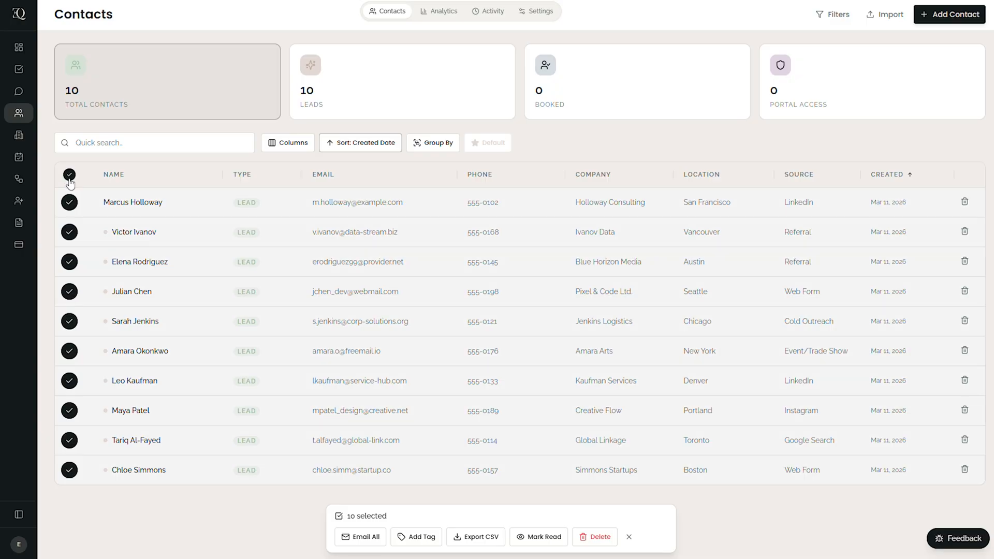
click(542, 537)
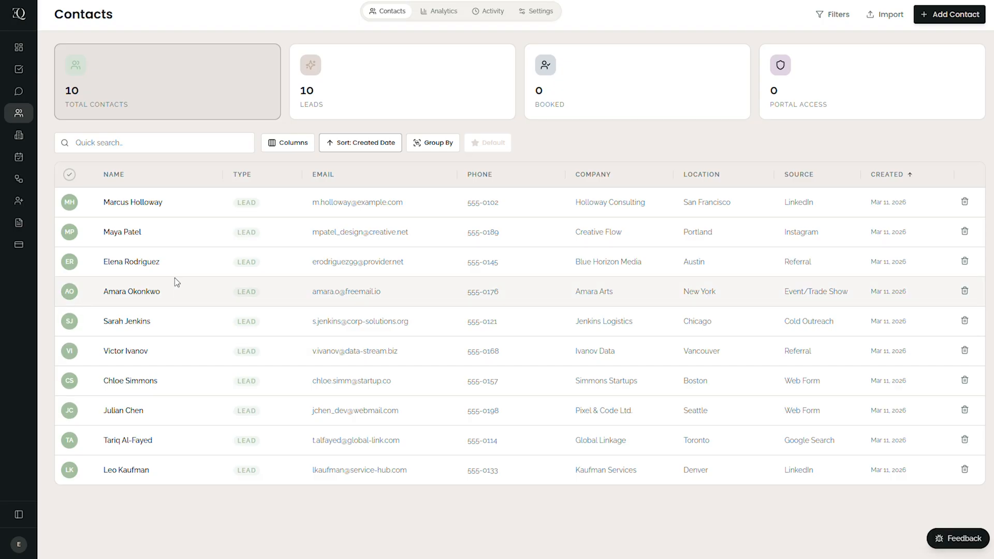
- Change the first listed contact's type to In Agreement, save the changes and return to the contacts list
click(132, 206)
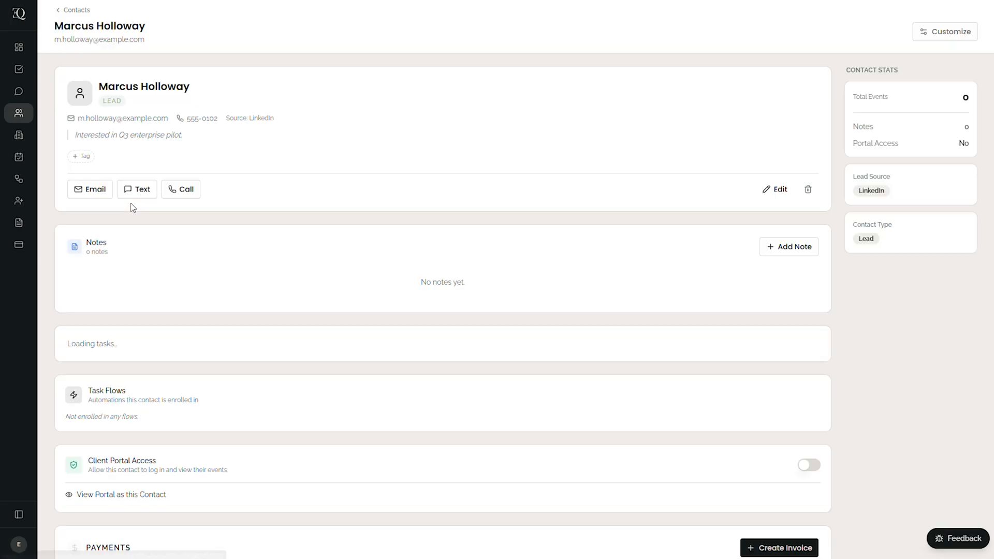
click(774, 189)
click(705, 144)
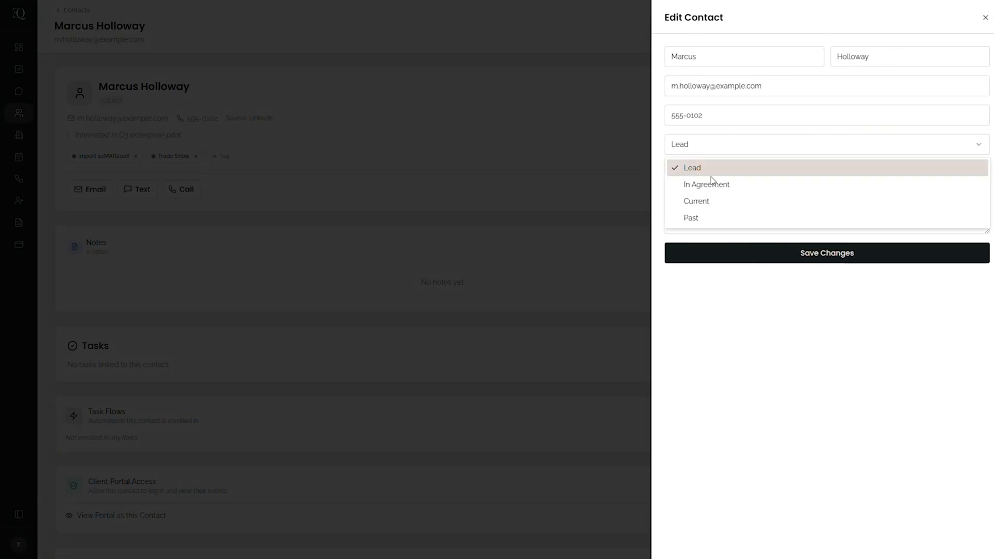
click(716, 184)
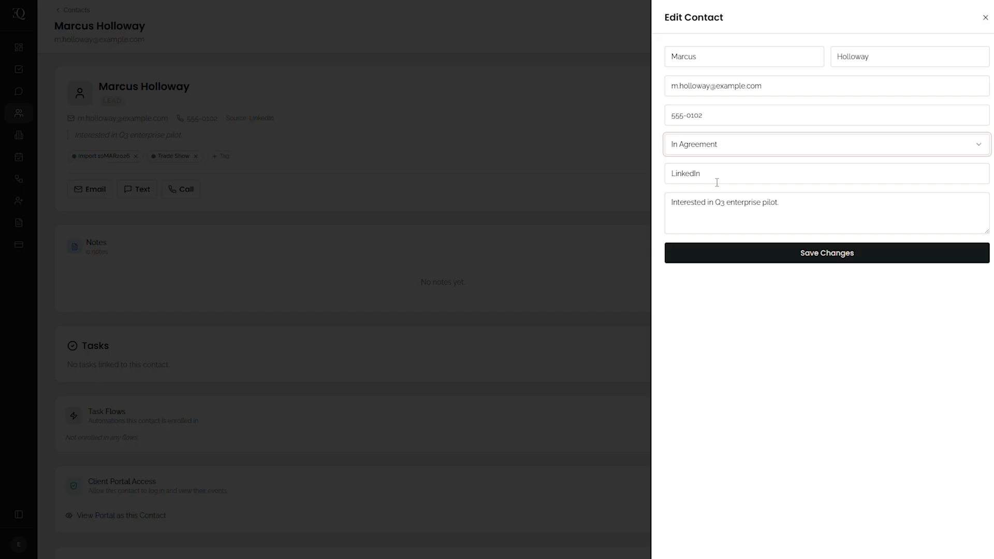
click(739, 253)
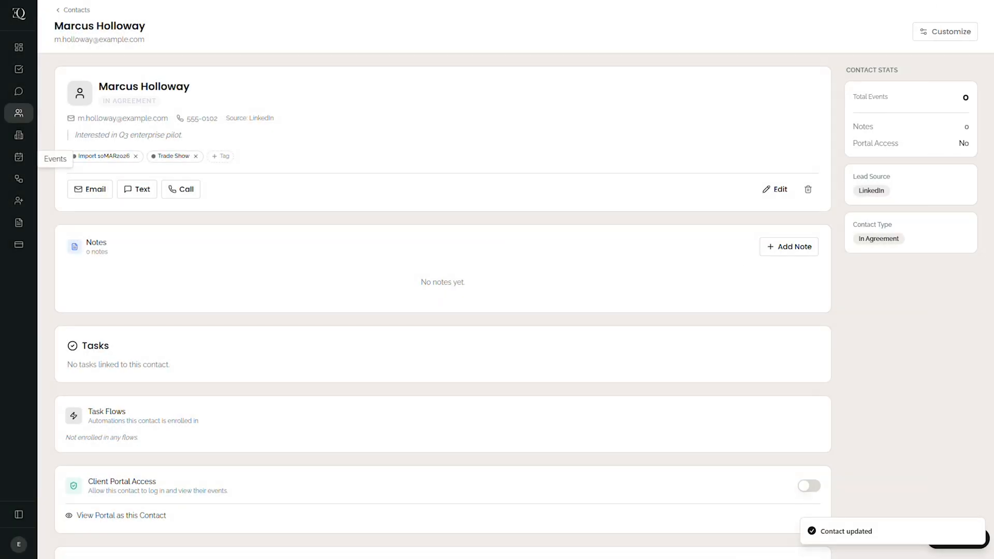
click(24, 113)
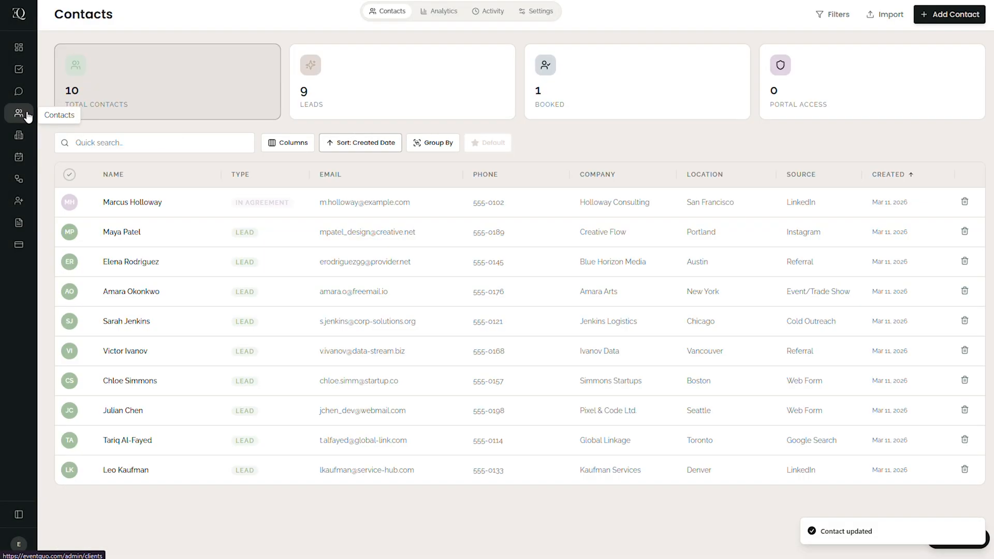
- Start an email from the first listed contact's record with the subject Test Email One
click(141, 209)
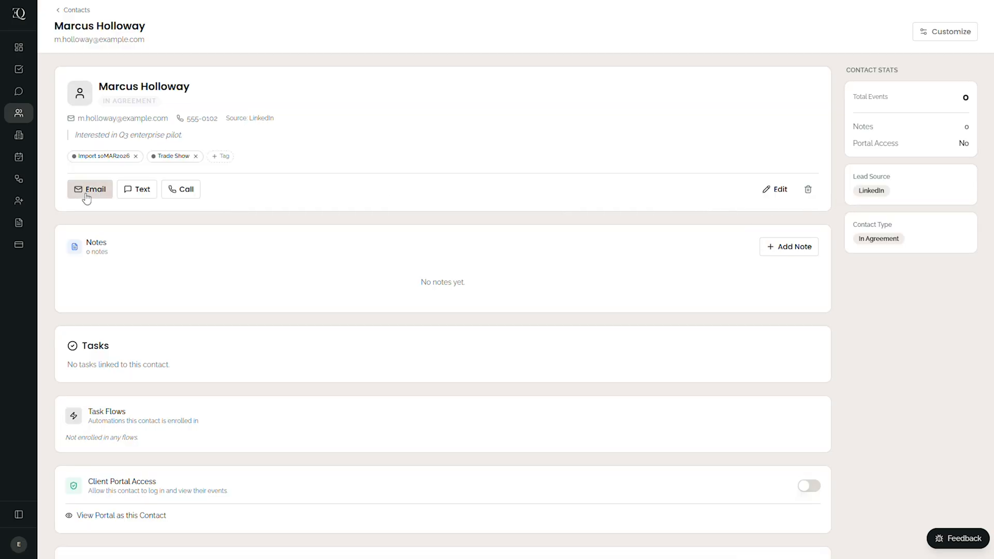
click(87, 197)
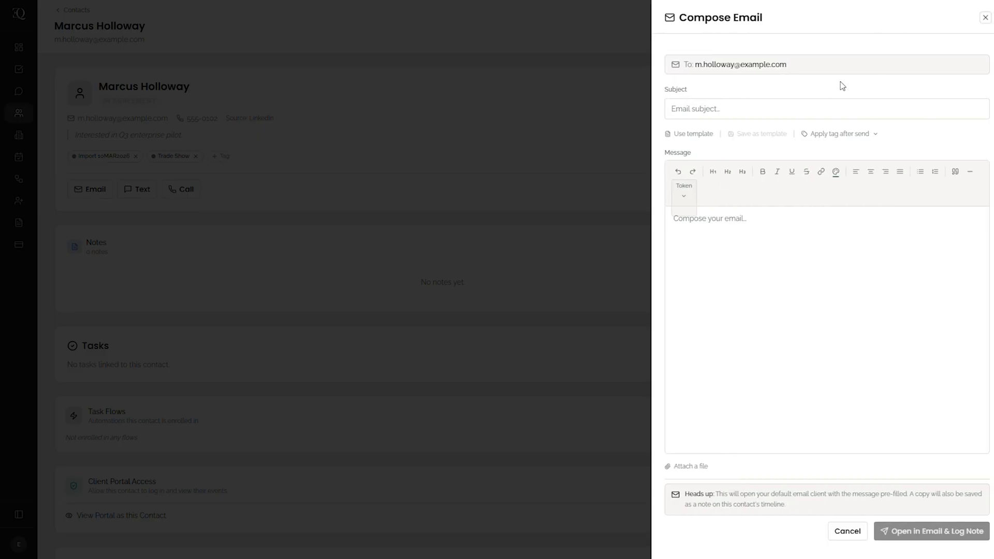
click(739, 108)
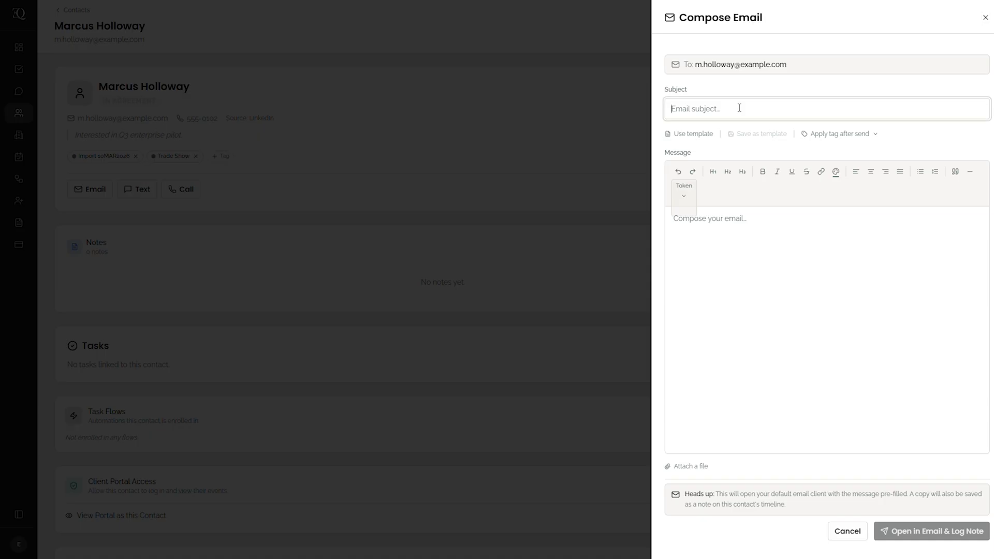
text(Test Email One)
- Begin the message with the greeting "Hi {{first_name}}," using the available First Name token
click(712, 226)
text(Hi)
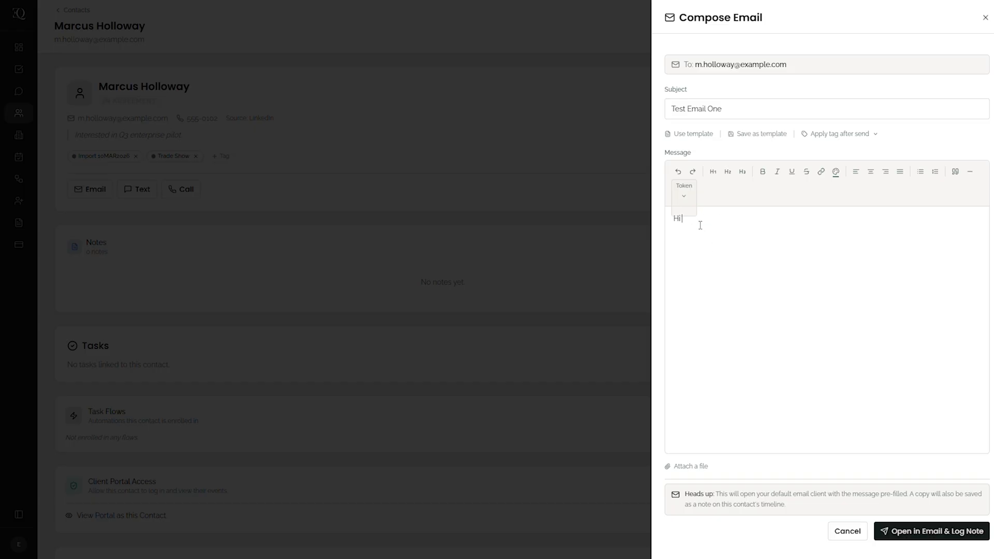
click(683, 203)
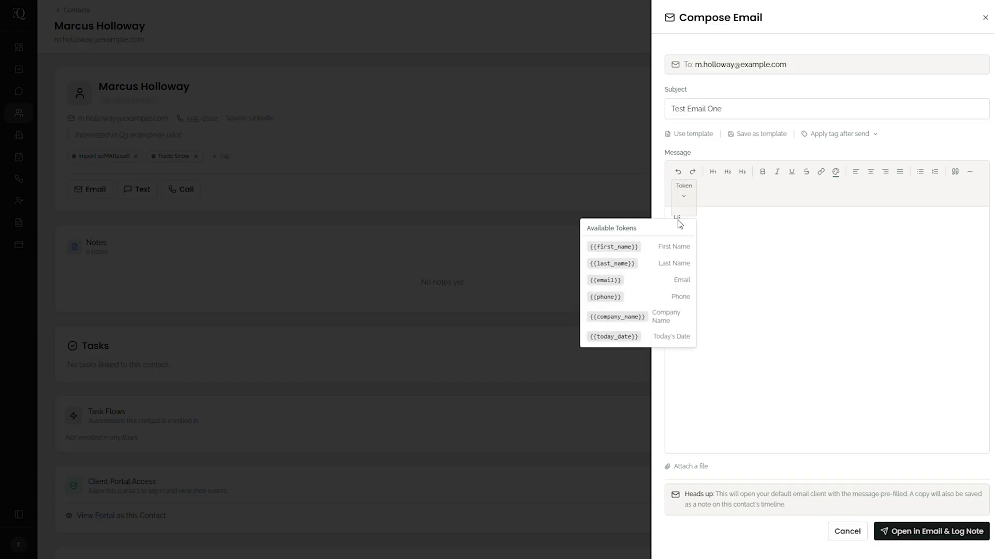
click(621, 248)
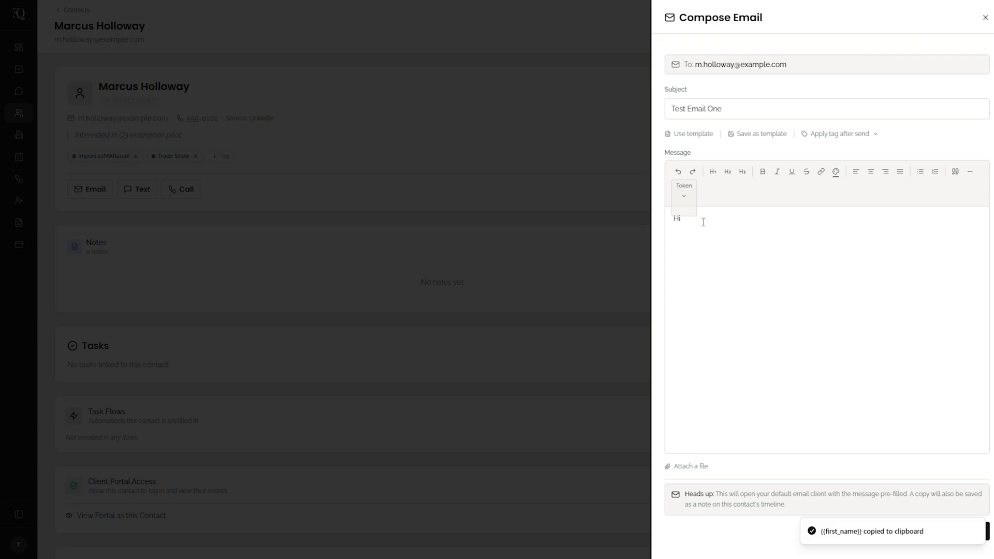
key(ctrl+v)
text(,)
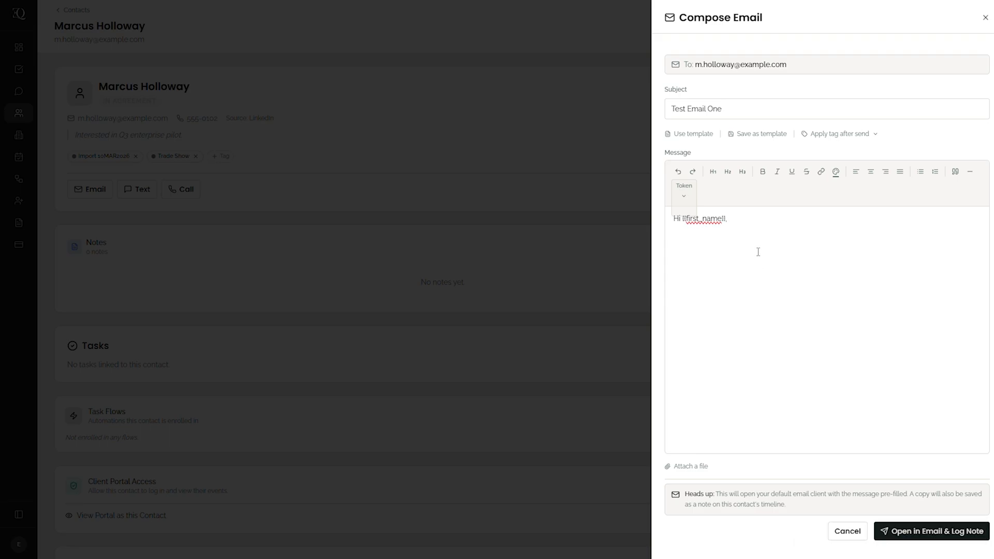
- Add the word Link below the greeting and hyperlink it to link.com
key(Return)
key(Return)
text(Link)
drag(758, 252, 669, 242)
click(820, 172)
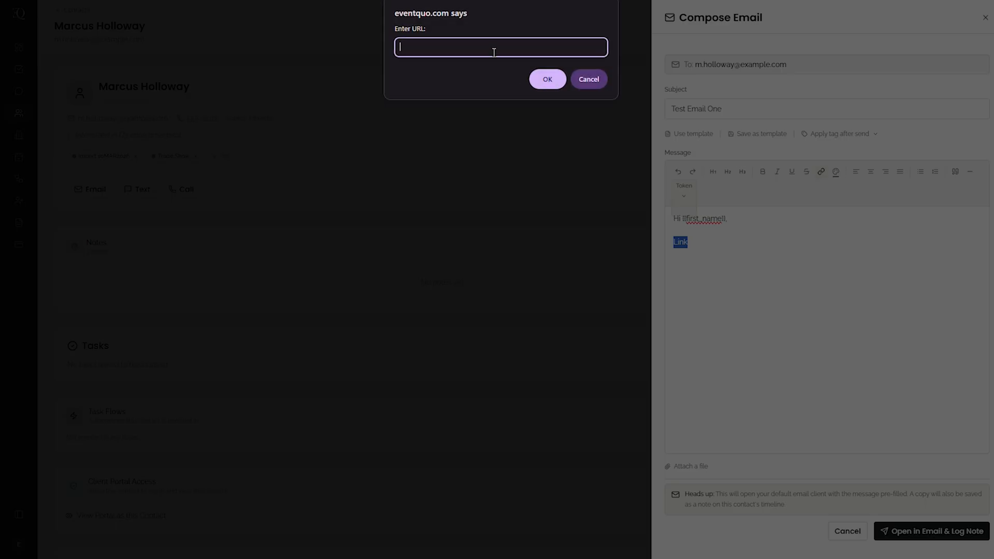
text(test.com)
key(Return)
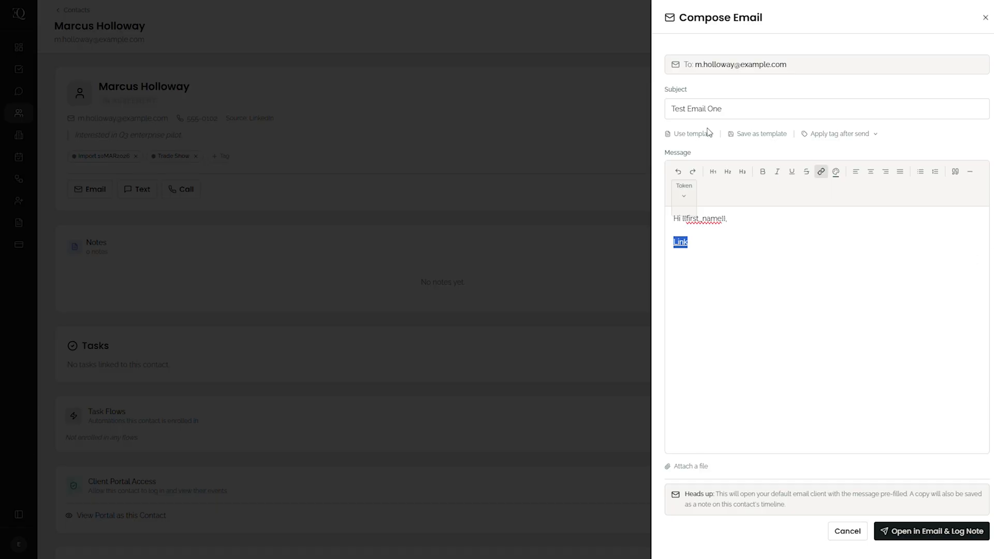
- Save the composed email as a template named Email One
click(764, 136)
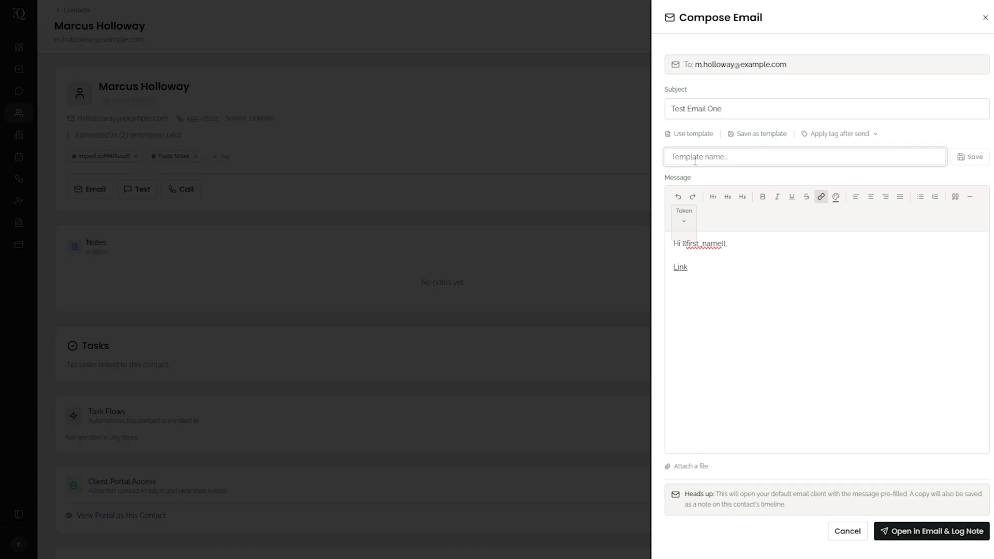
text(Email One)
click(968, 157)
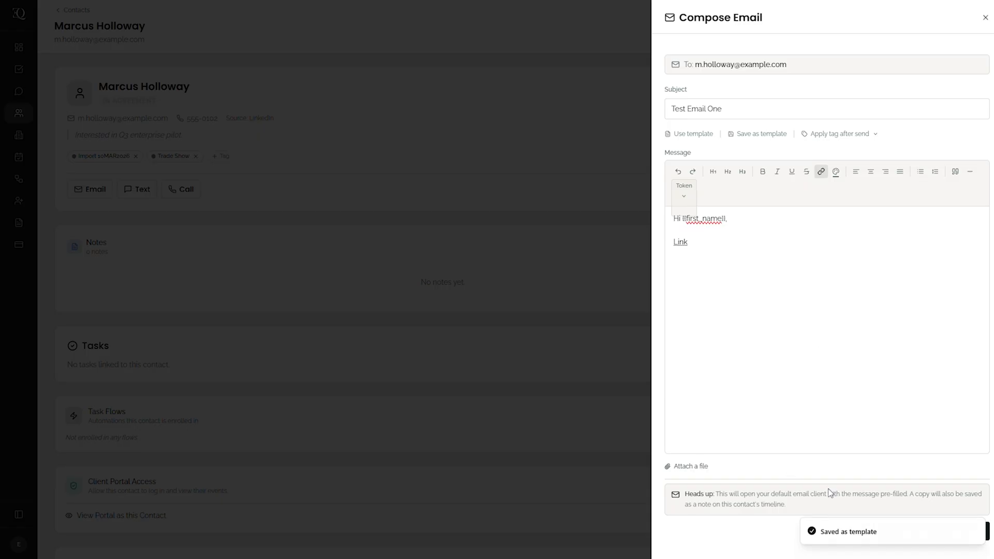
- Open the email in Outlook while logging a note, replace its body with the copied formatted message, and close the draft unsaved
click(987, 532)
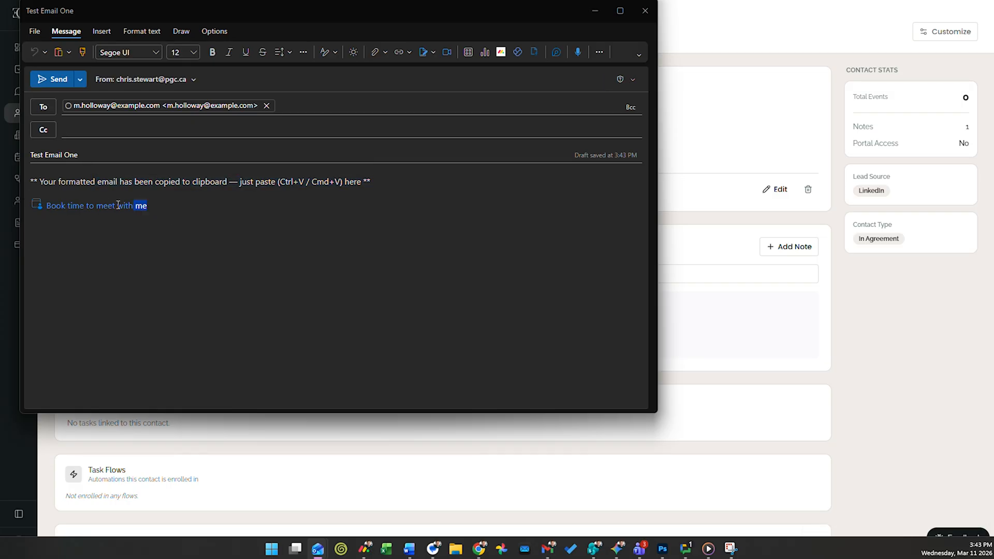
key(ctrl+a)
key(ctrl+v)
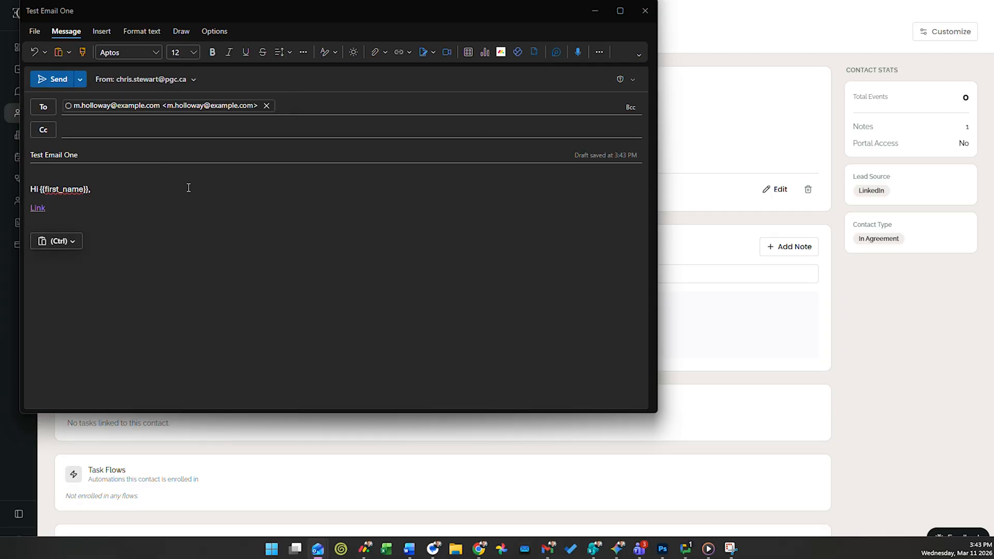
click(646, 11)
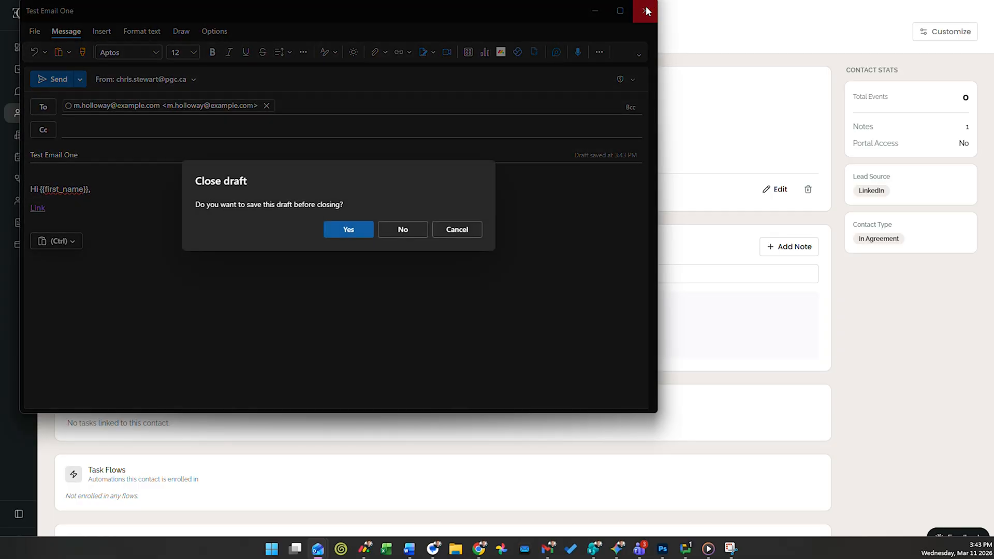
click(406, 234)
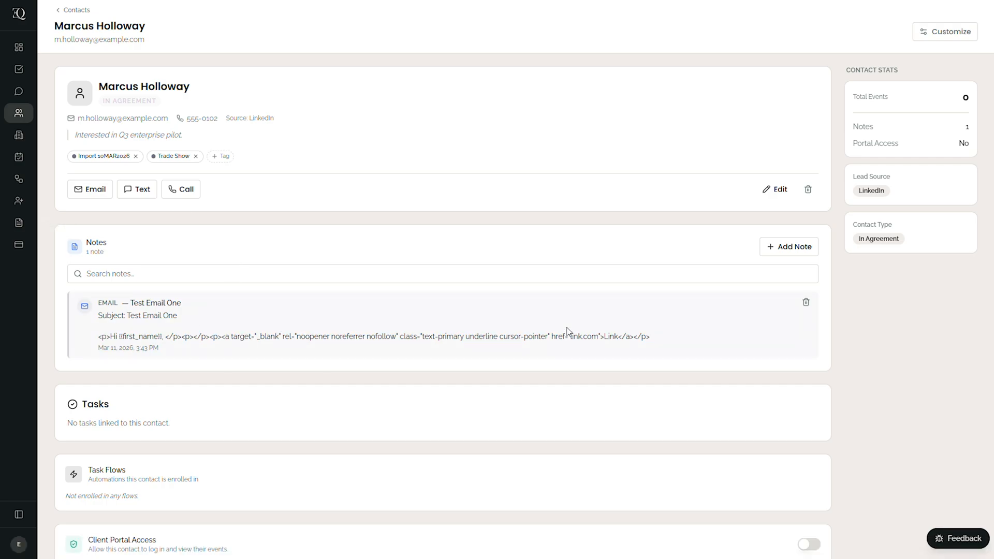
- Enable Client Portal Access for the contact
scroll(392, 273, down, 1)
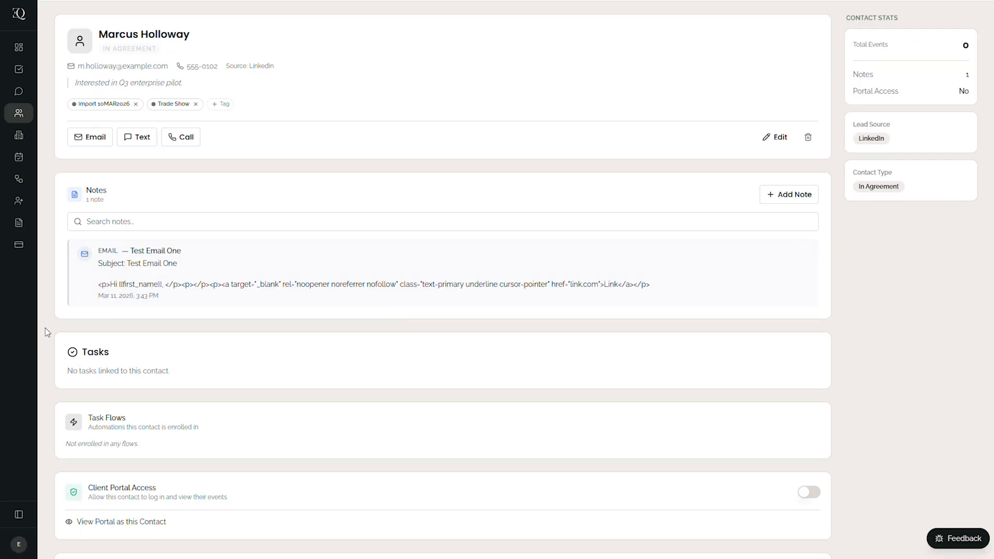
scroll(281, 319, down, 1)
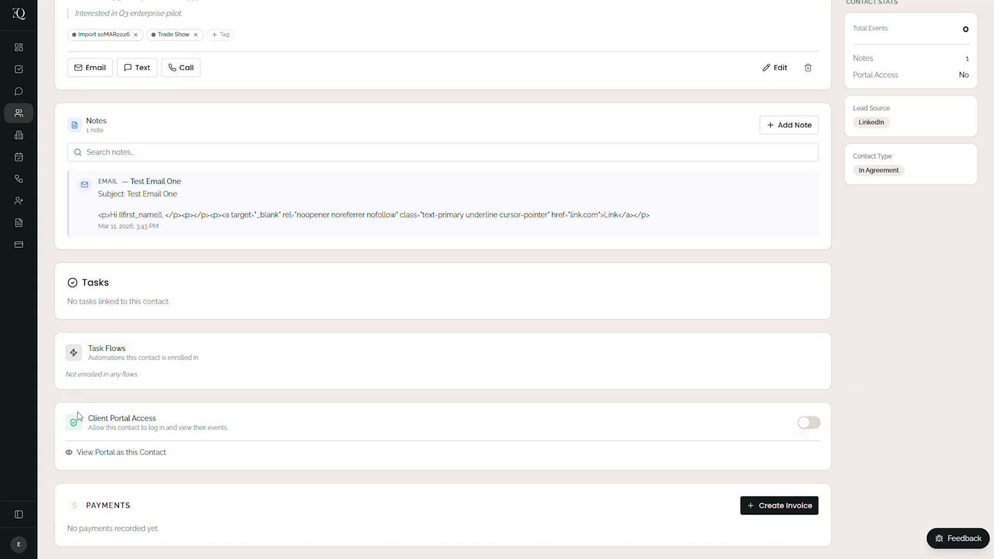
click(813, 427)
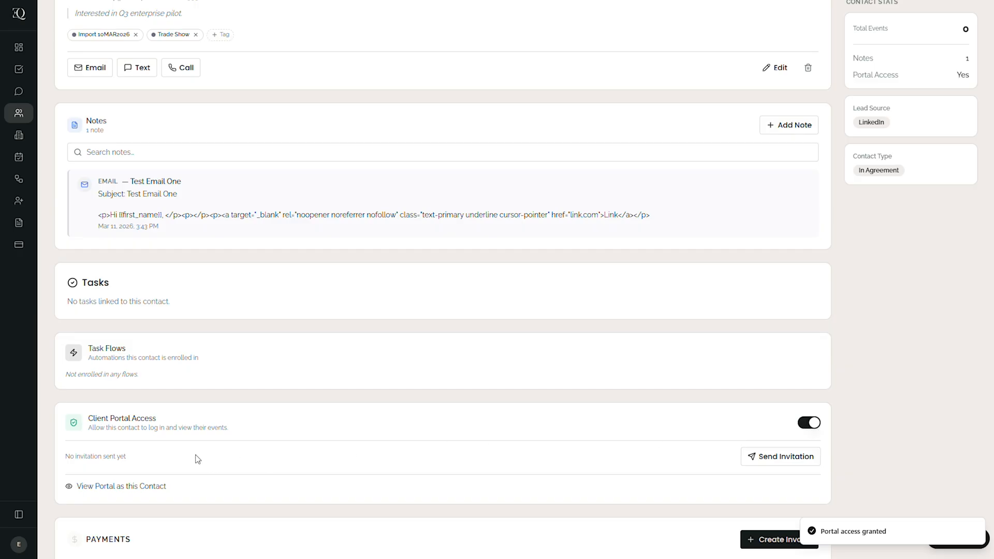
- Preview the portal as this contact, review its to-dos, forms, invoices, agreements and messages pages, and return to admin
click(127, 486)
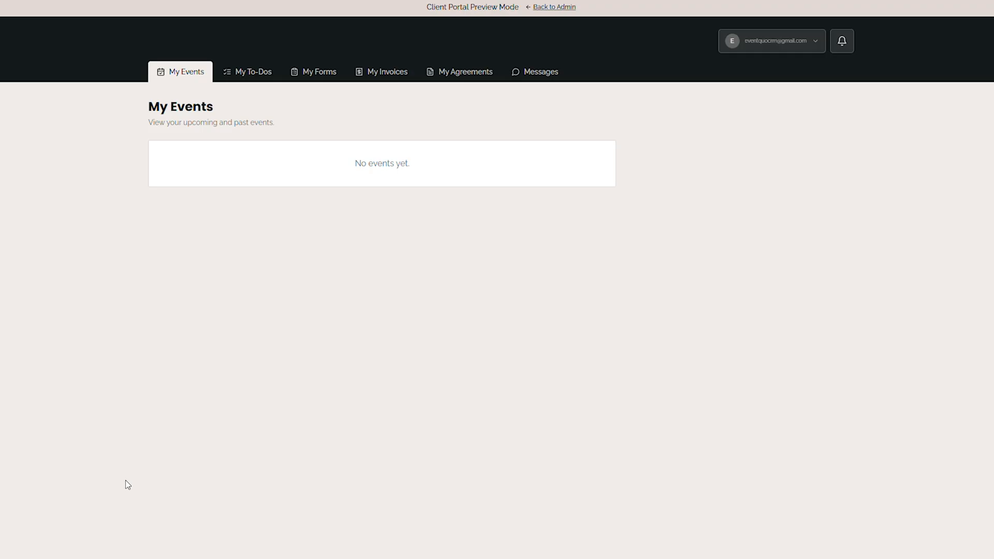
click(253, 72)
click(322, 78)
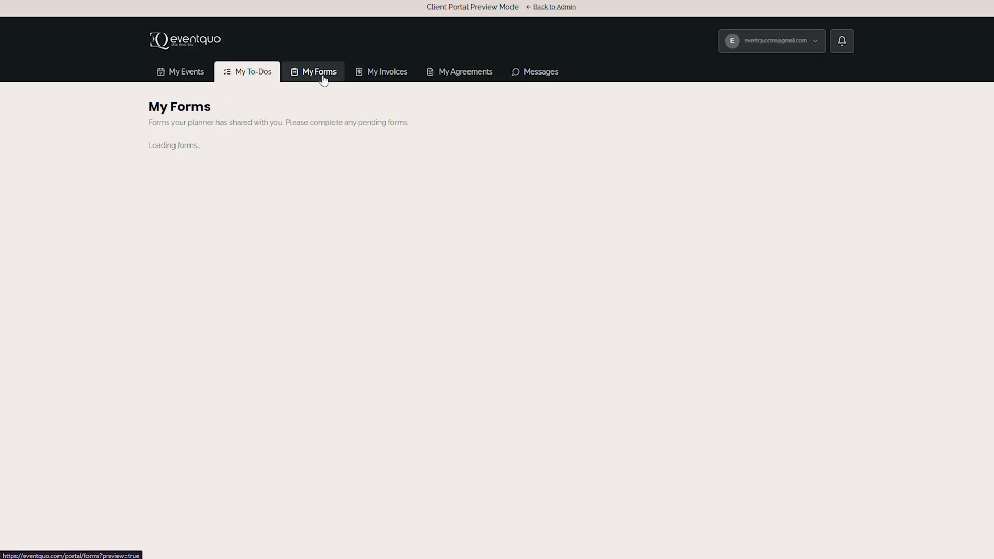
click(380, 79)
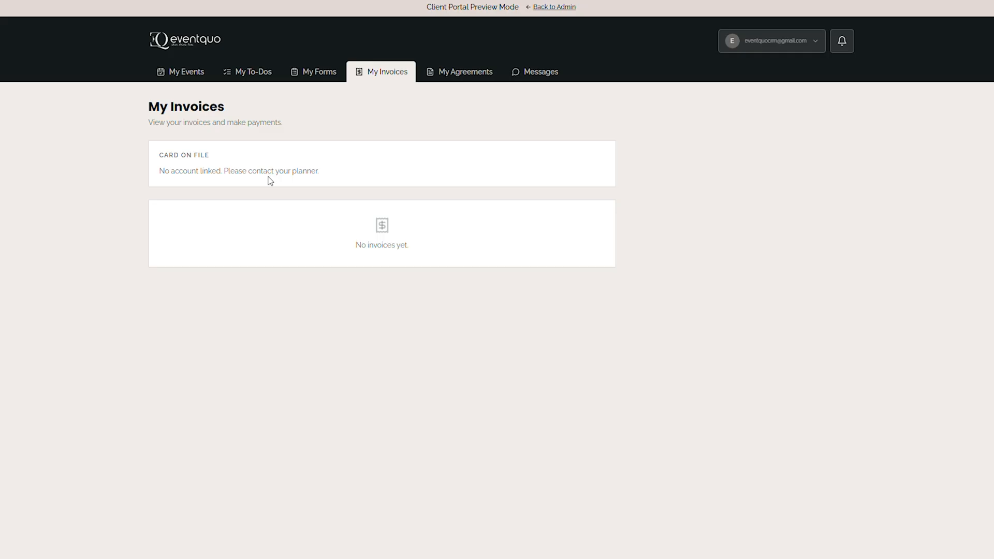
click(445, 81)
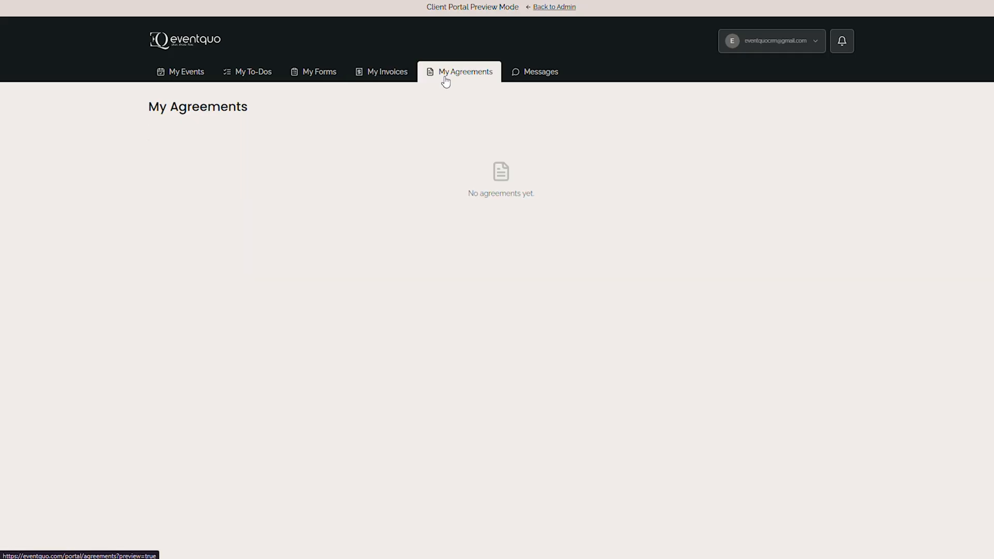
click(528, 77)
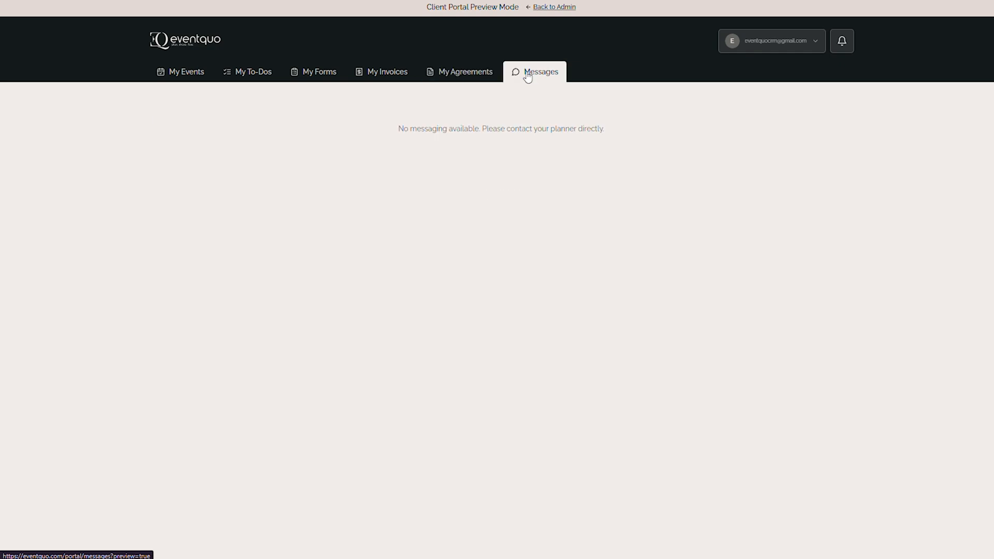
click(568, 8)
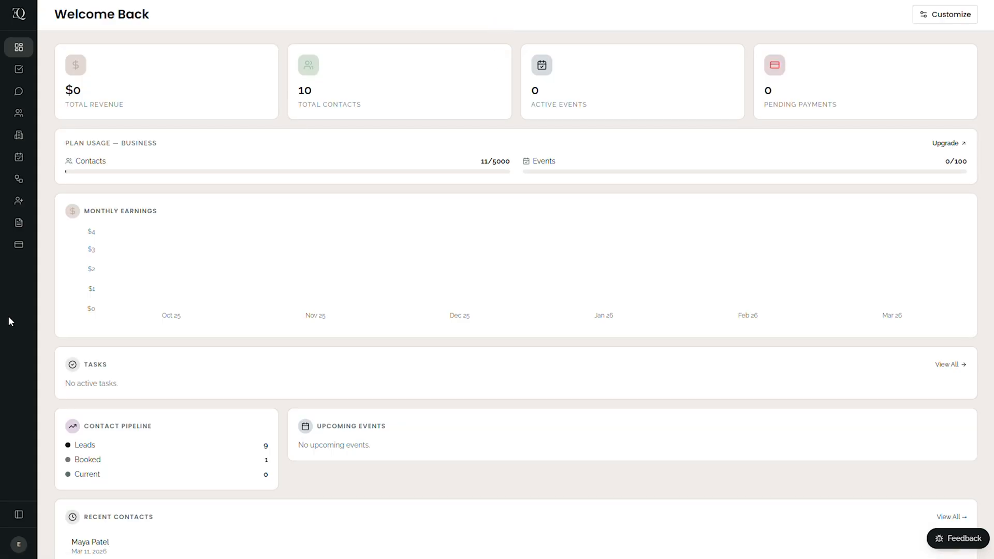
- Return to the contacts list and hide its Company column
click(17, 112)
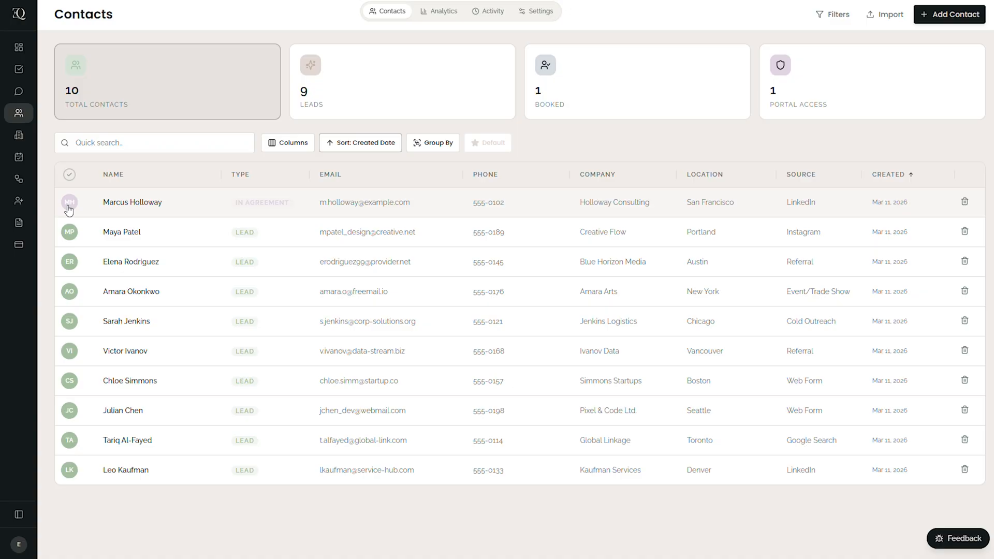
click(287, 146)
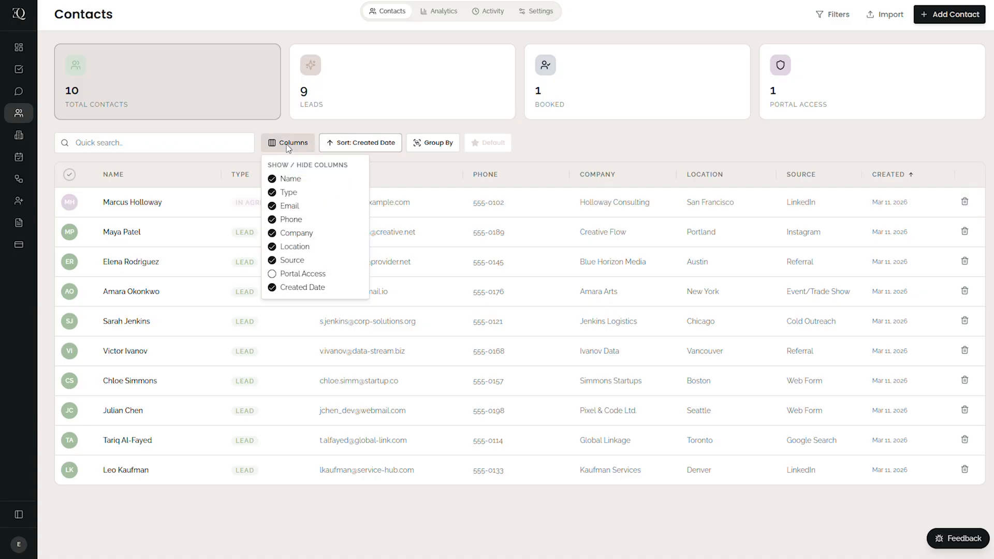
click(271, 233)
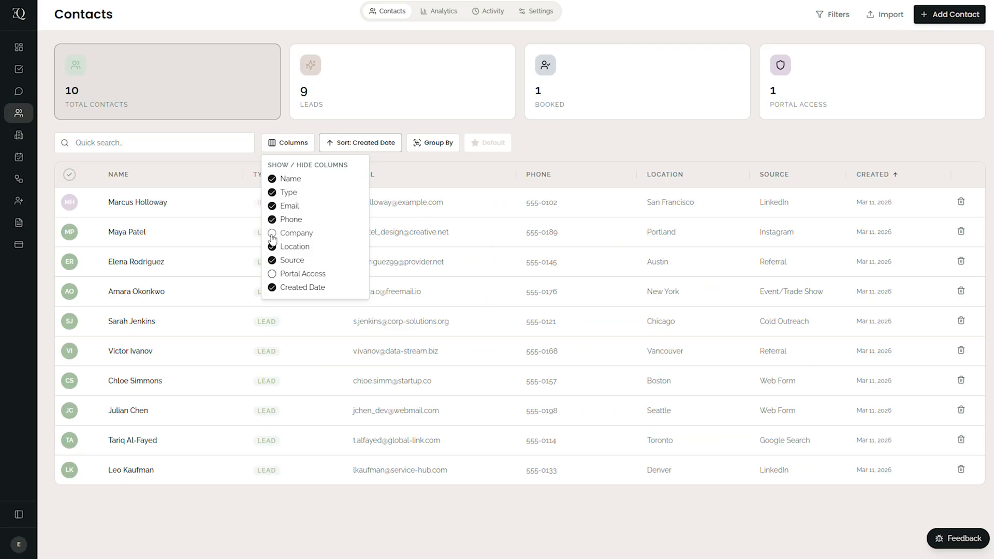
- Try sorting the contacts by Email, and restore the sort by Created Date
click(425, 181)
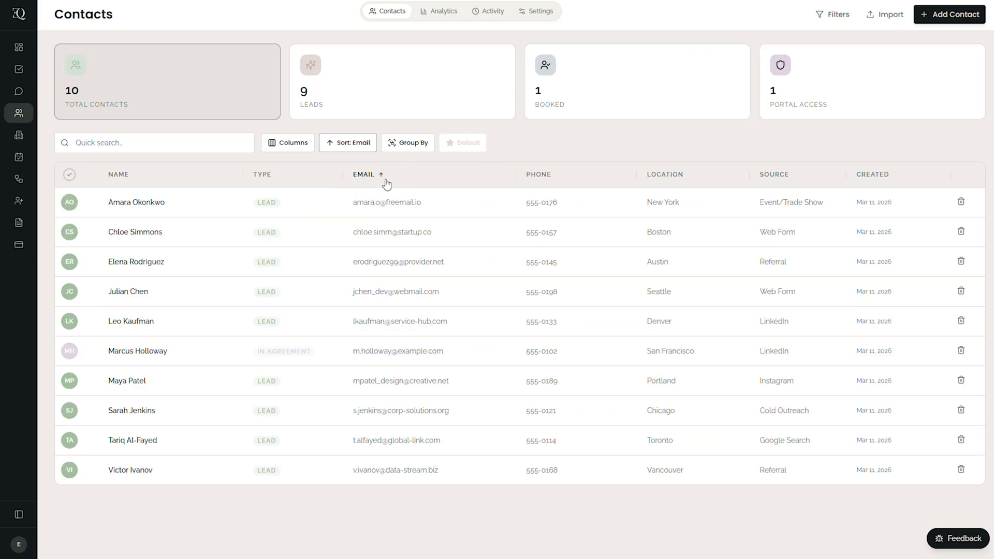
click(882, 184)
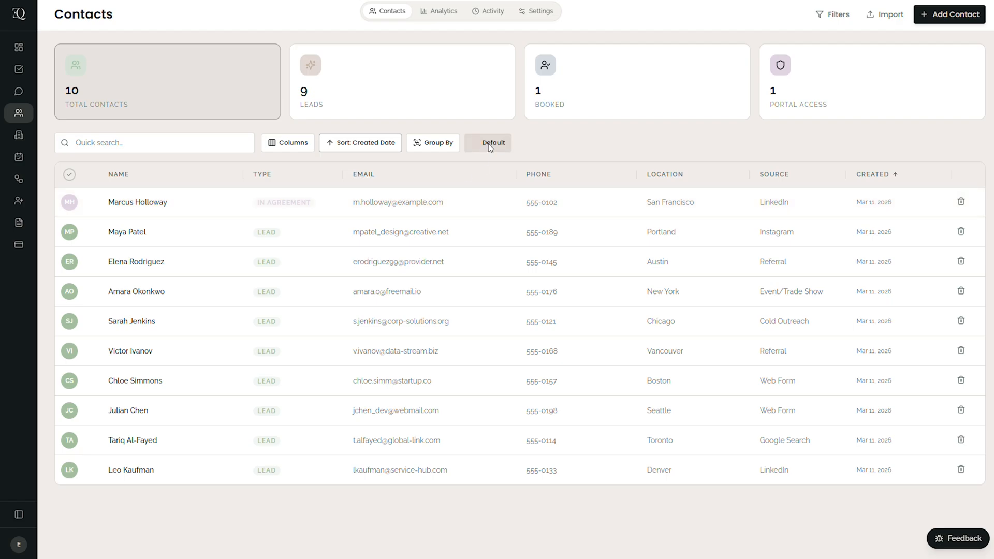
- Remove the default status from the saved view named Default and set it as the default view again
click(489, 147)
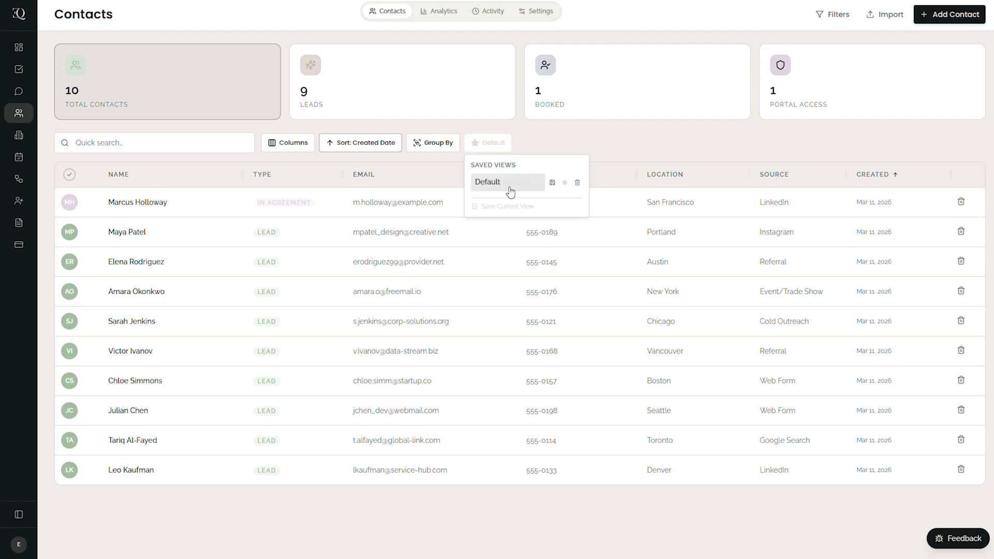
click(564, 184)
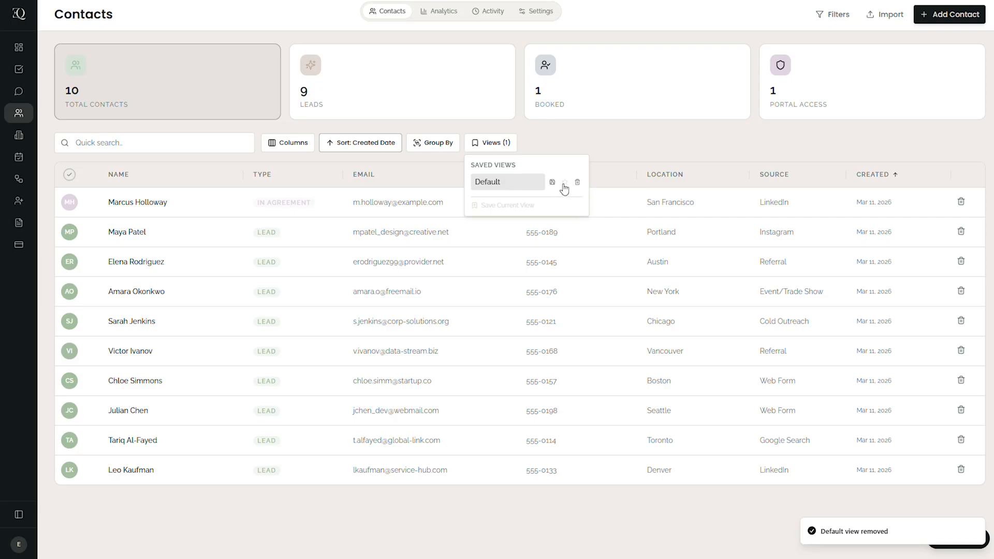
click(564, 185)
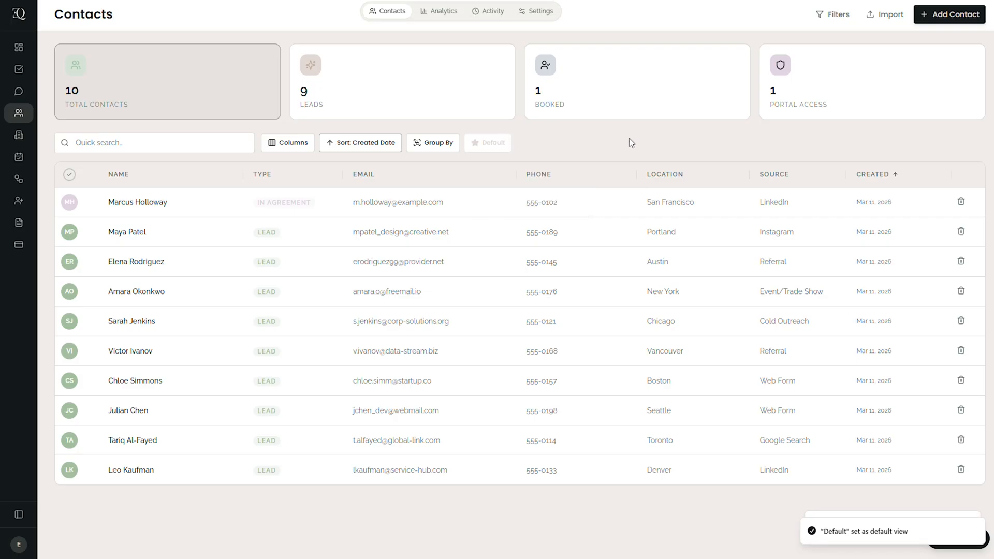
- Group the contacts by Type and select all contacts in the Lead group
click(436, 144)
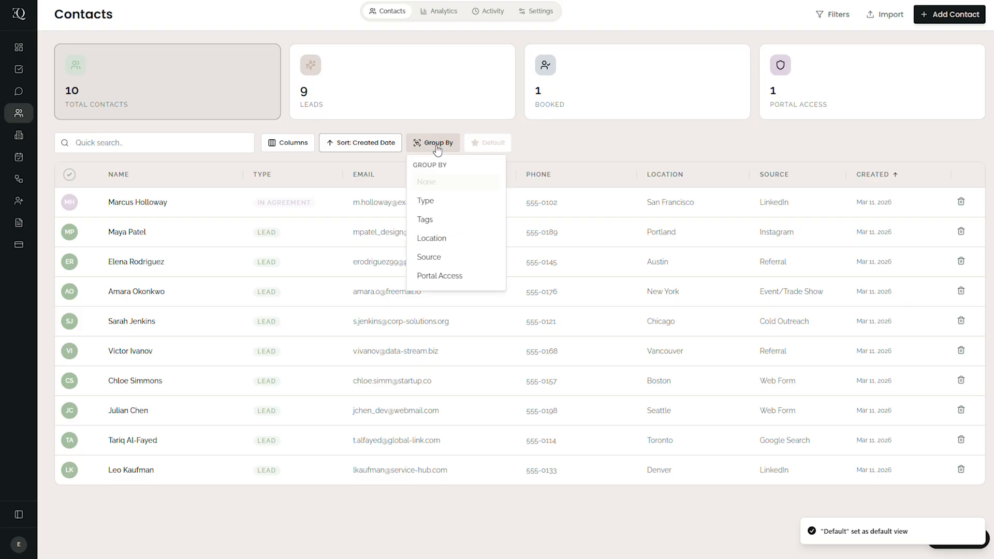
click(441, 211)
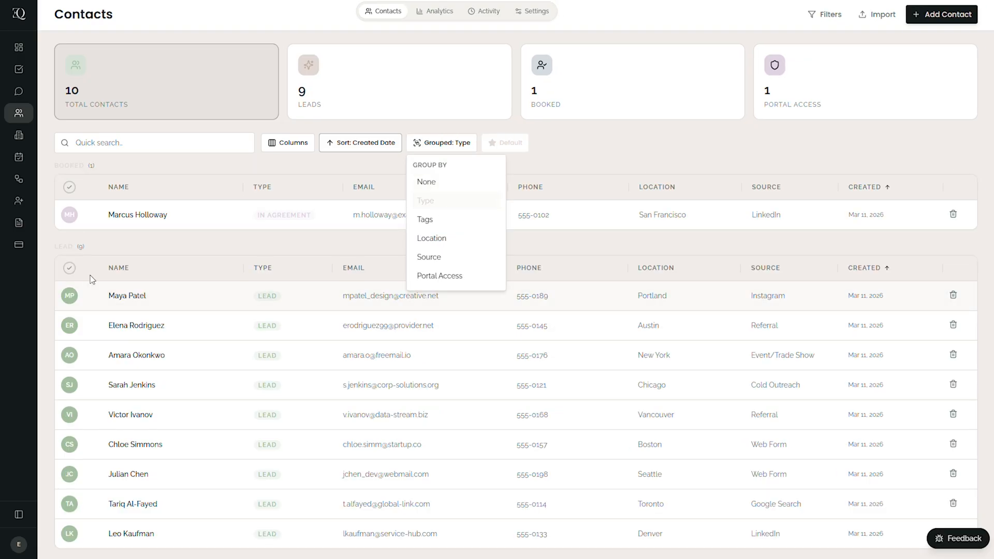
click(69, 267)
scroll(221, 393, down, 1)
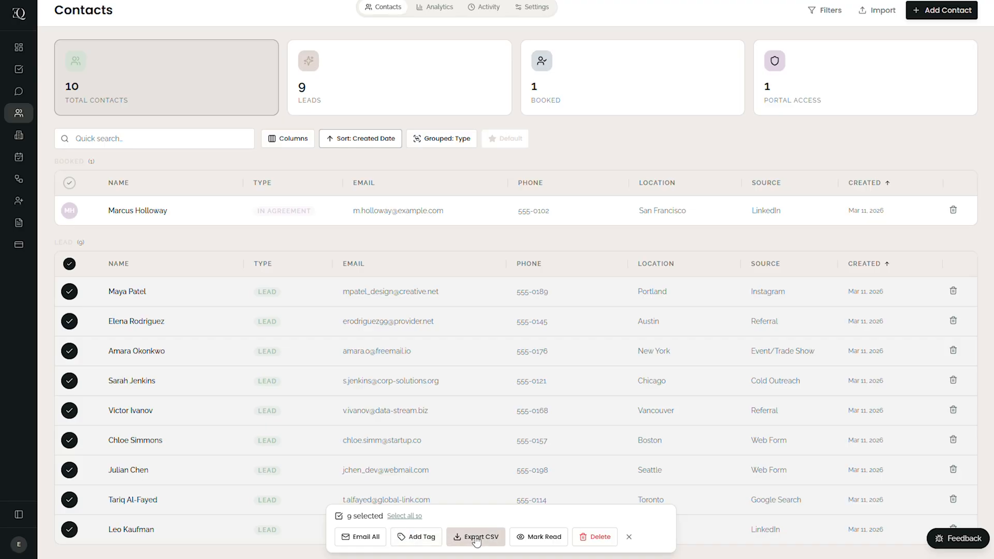
- Send and log a mass email to the selected leads using the saved "Hello Contact!" test template and the subject "Email"
click(362, 539)
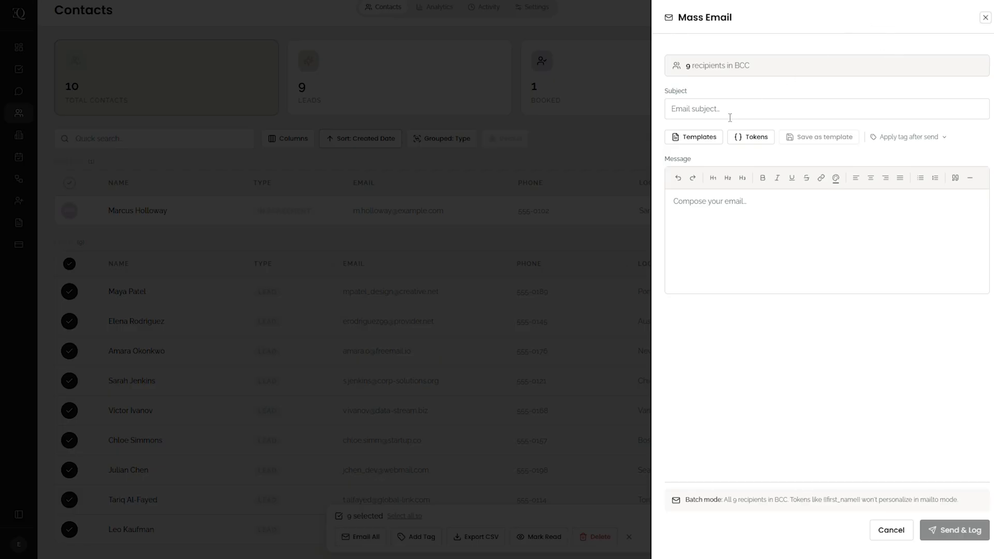
click(693, 139)
click(688, 157)
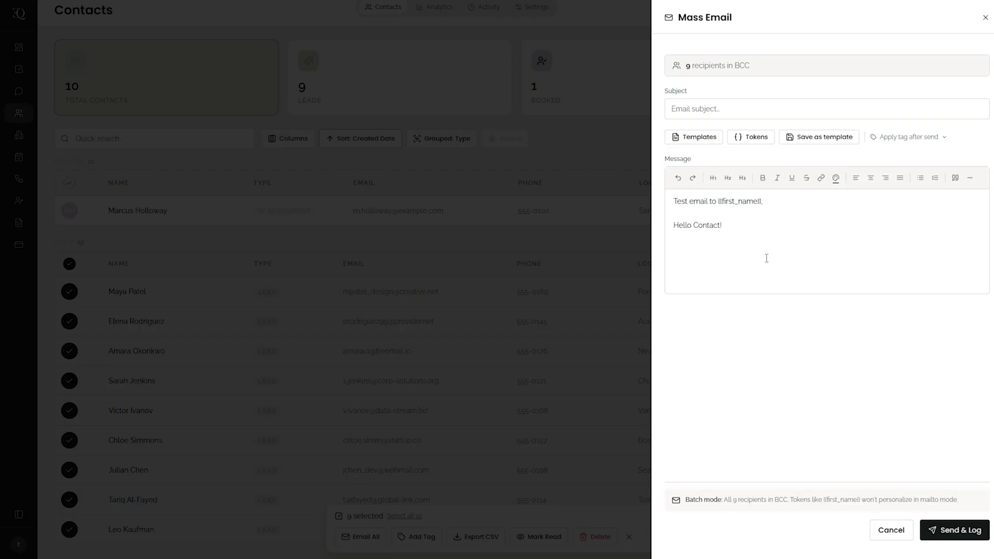
click(720, 108)
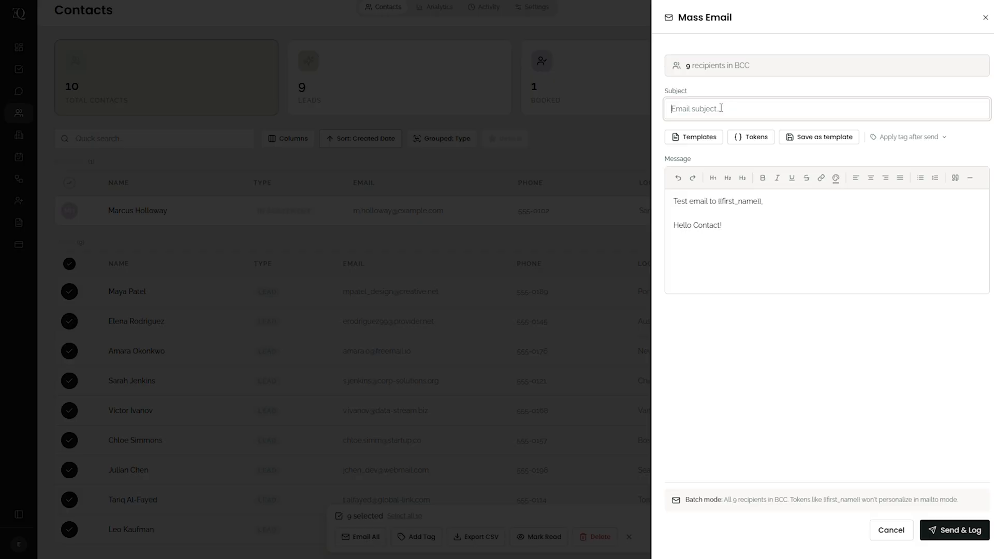
text(Email)
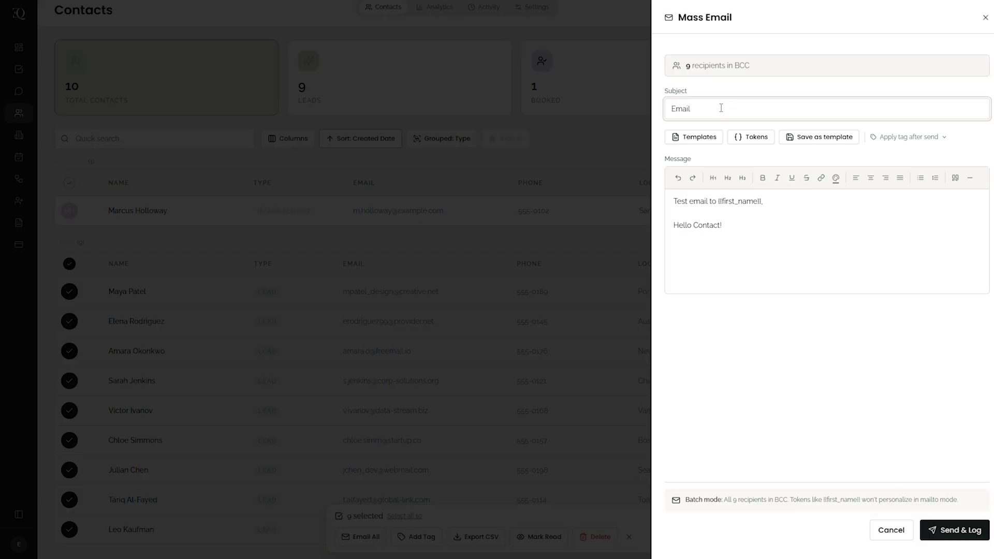
click(955, 530)
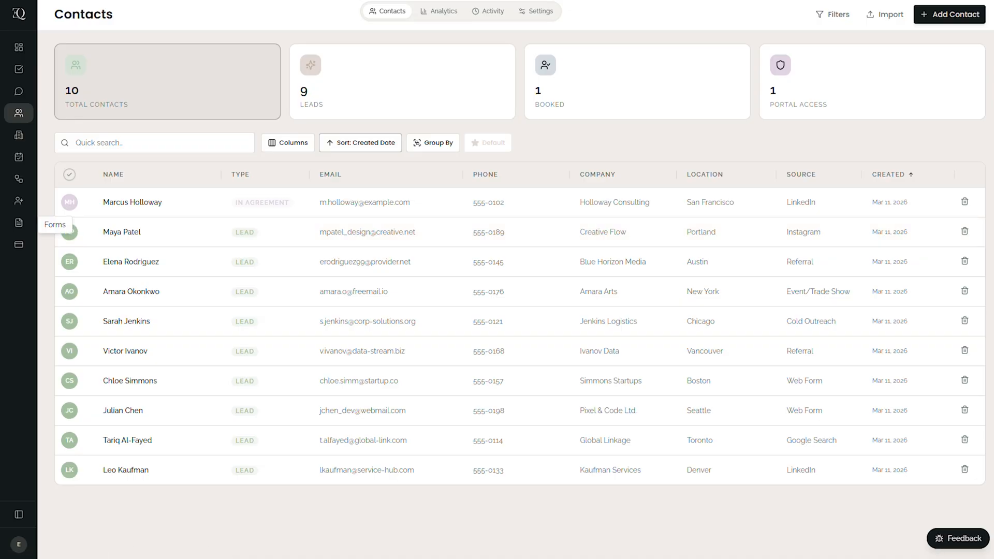
- Set the Current contact status color to blue in the Types & Statuses settings, and return to the contacts list
click(19, 544)
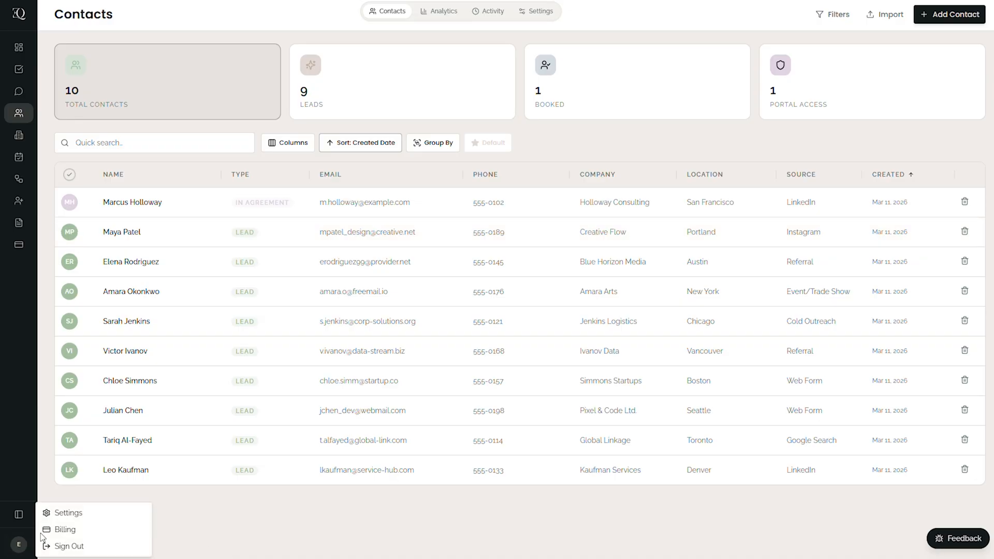
click(83, 515)
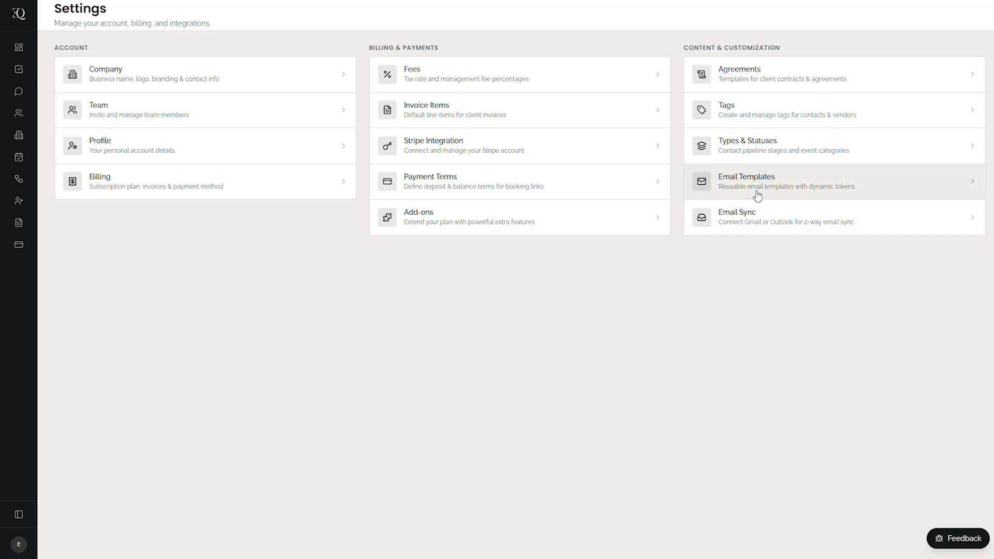
click(750, 148)
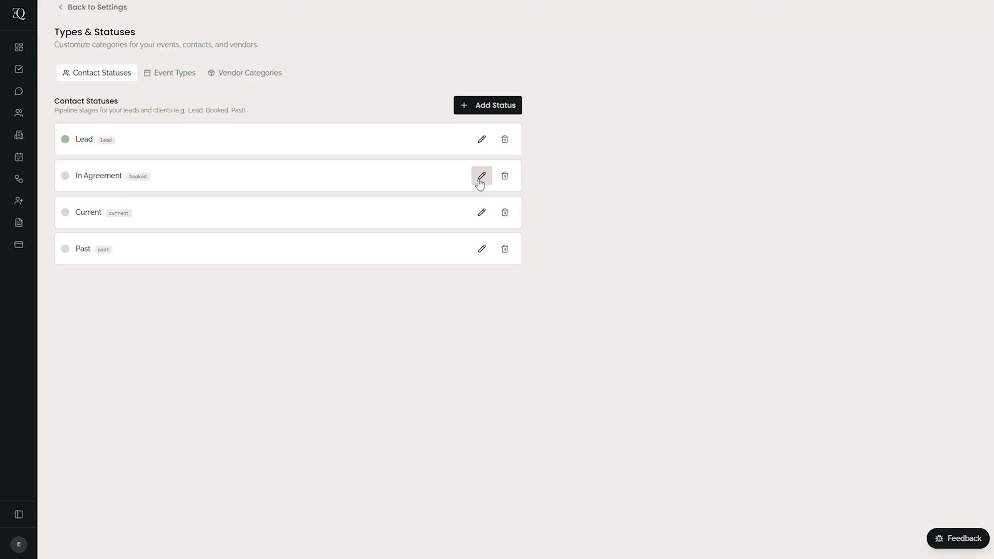
click(481, 212)
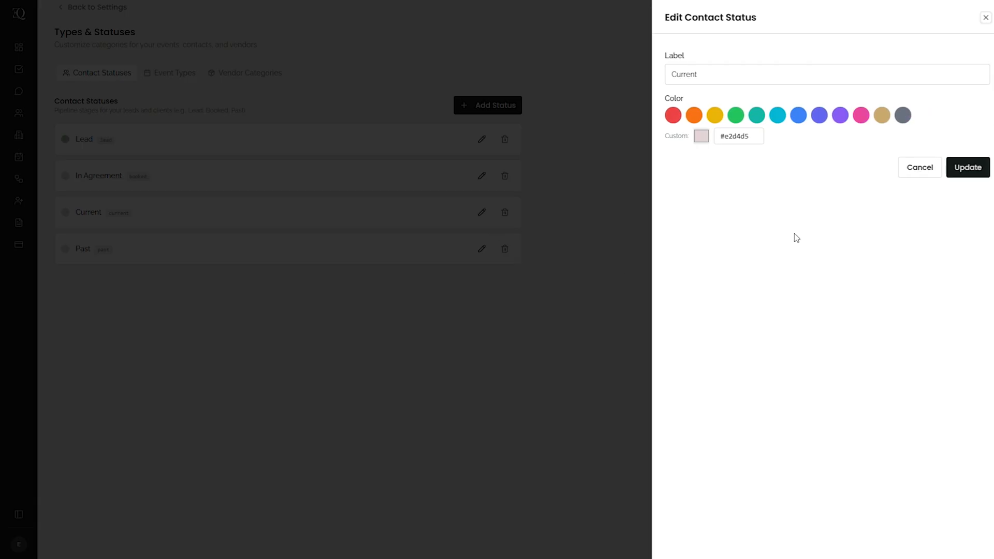
click(799, 117)
click(982, 168)
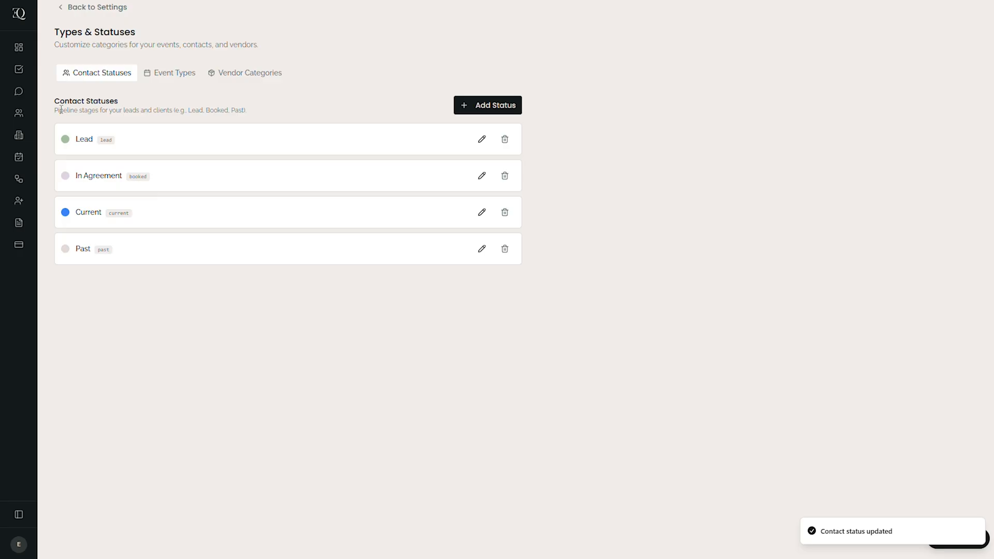
click(18, 114)
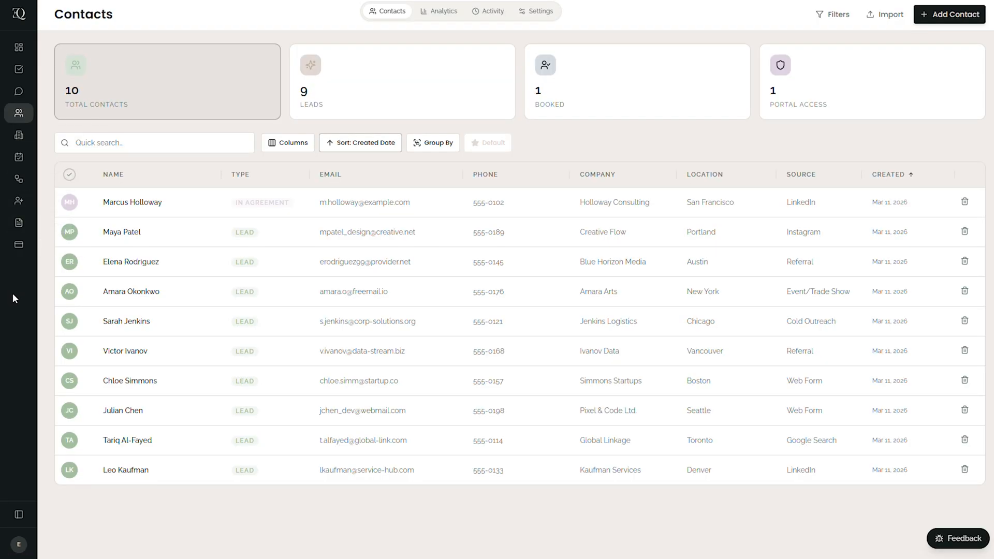
- View the platform support chat in Messages and open the feedback form for bug reports and feature requests
click(20, 92)
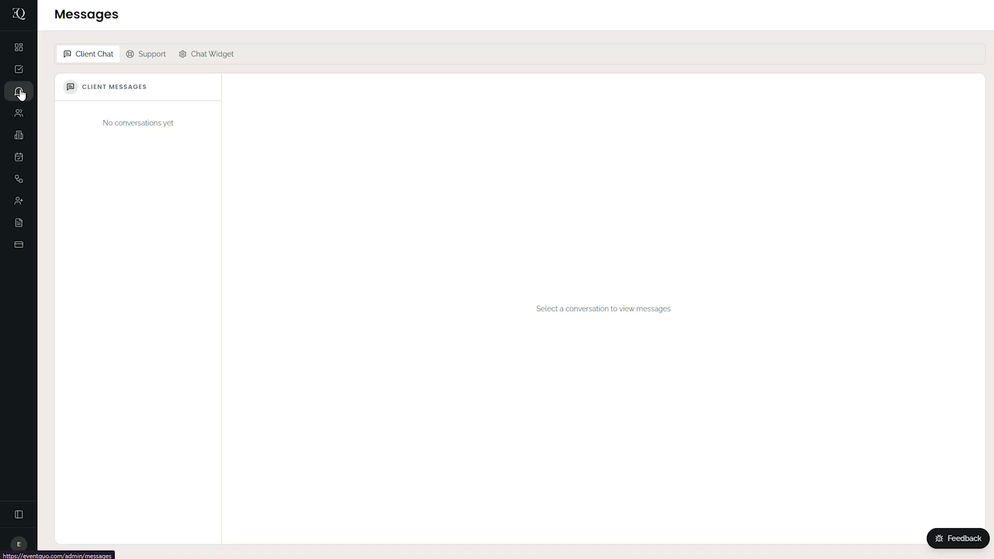
click(153, 58)
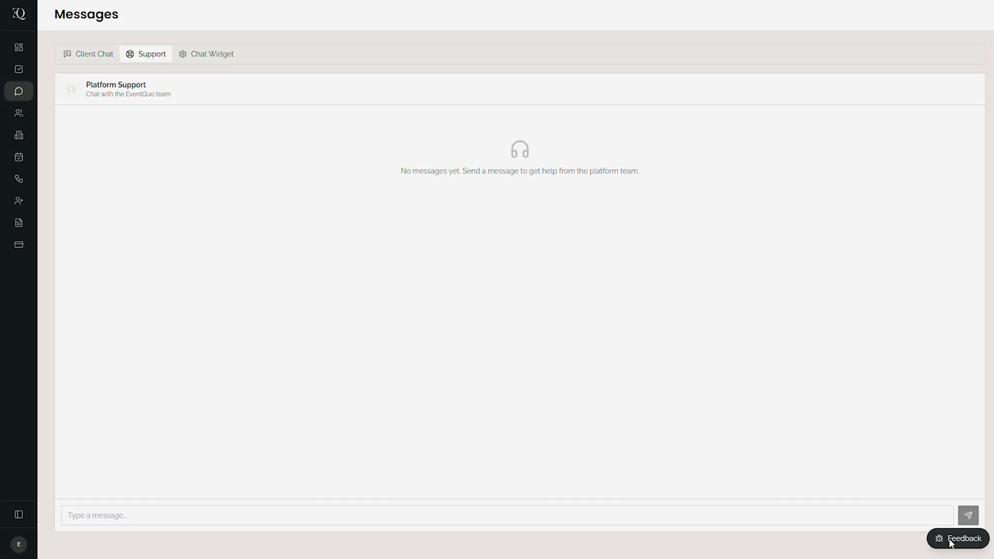
click(950, 540)
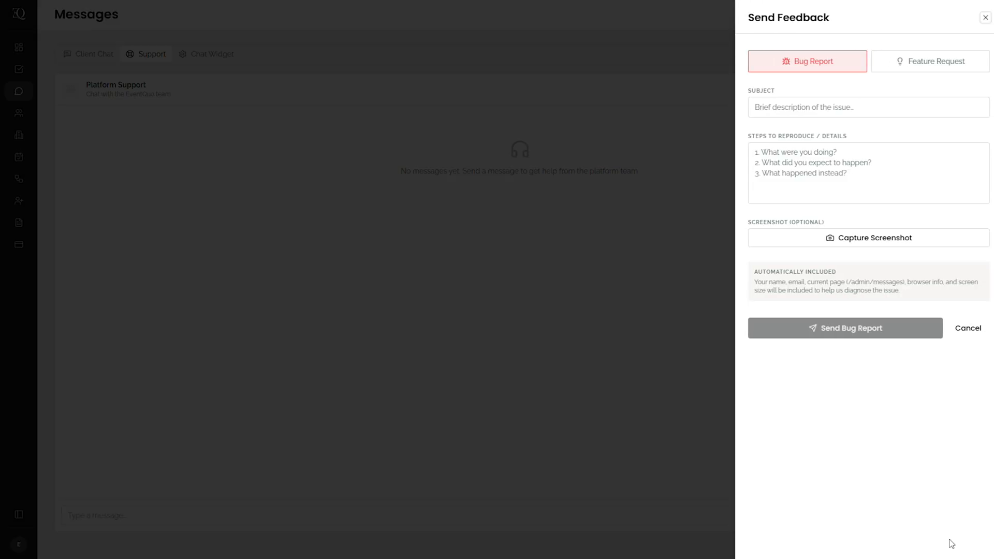